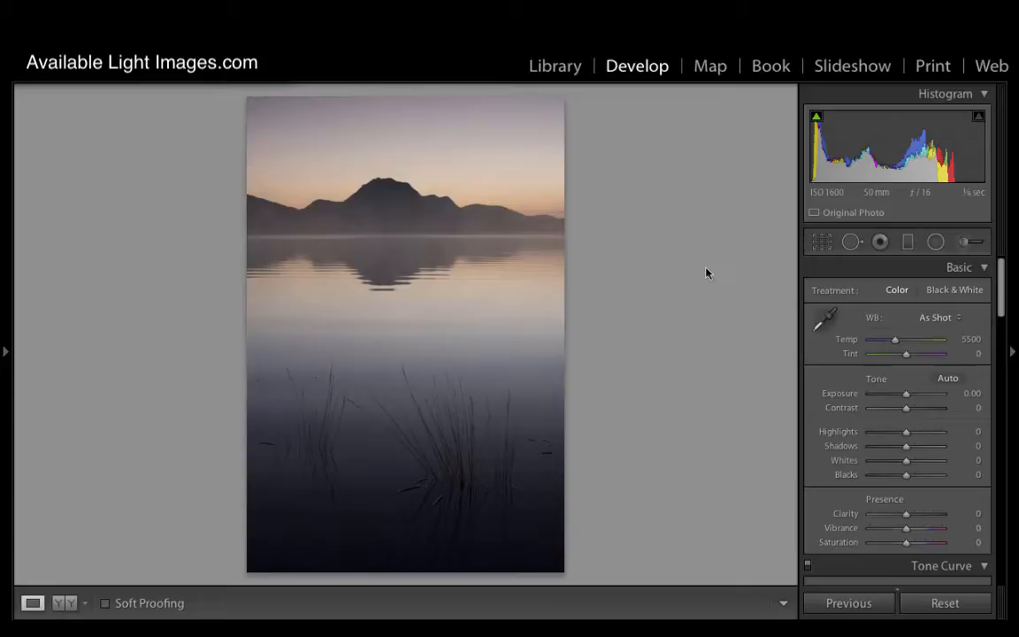
Apply the Import Punch user preset to the lake and mountain photo, then hide the side panel
{"action": "left_click", "coordinate": [5, 351]}
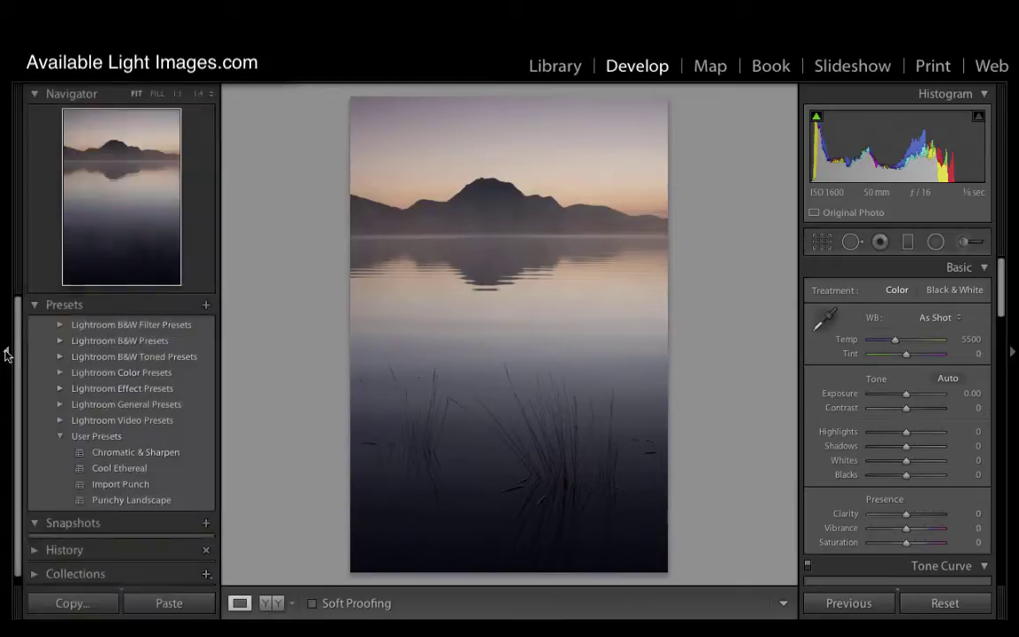
{"action": "left_click", "coordinate": [133, 484]}
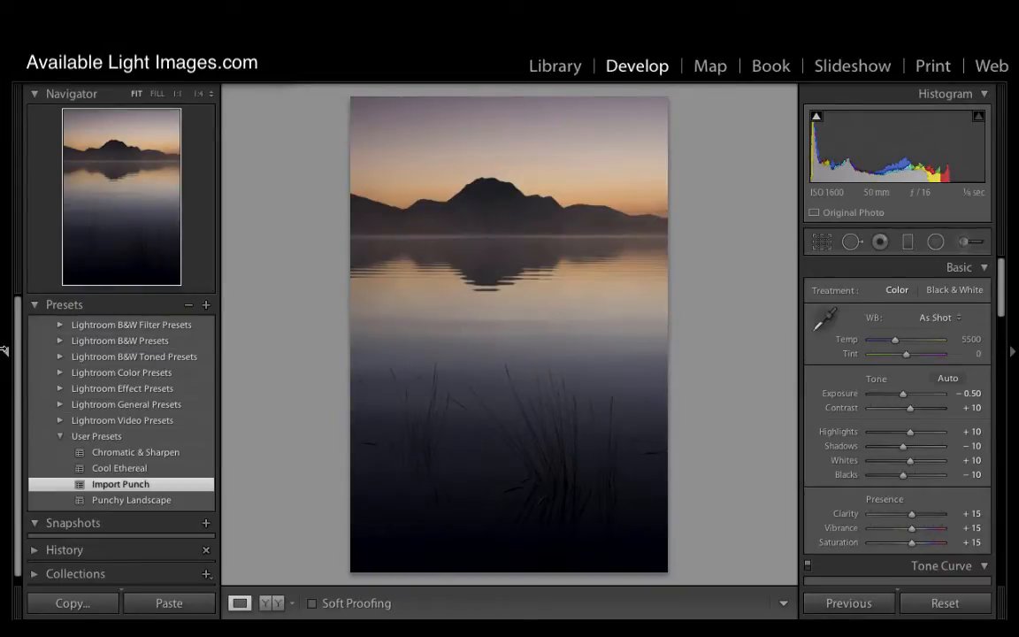
{"action": "left_click", "coordinate": [4, 318]}
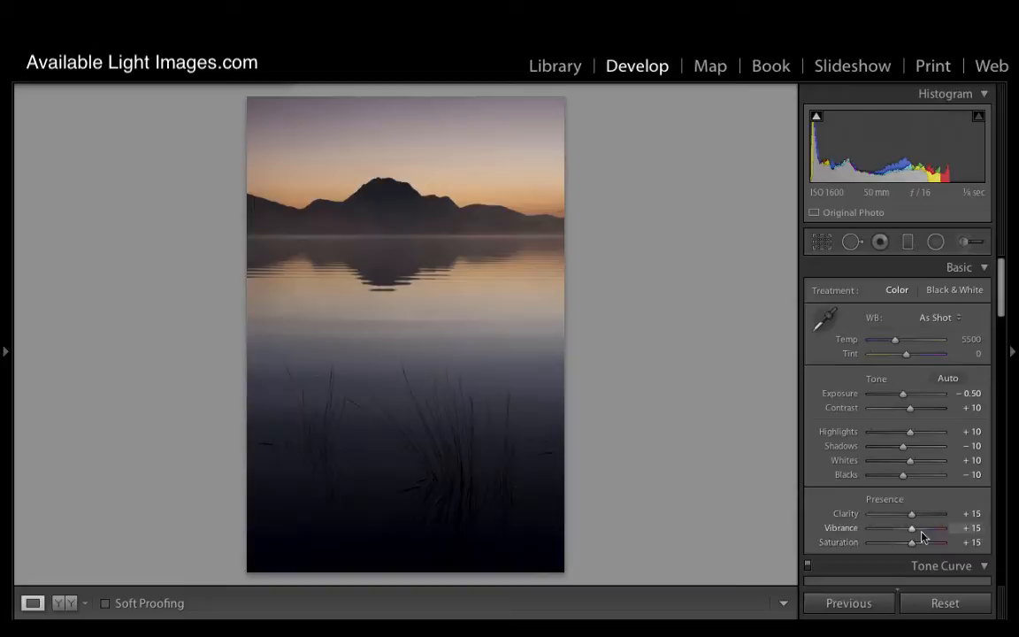
{"action": "scroll", "coordinate": [1001, 320], "scroll_direction": "down", "scroll_amount": 3}
{"action": "scroll", "coordinate": [995, 345], "scroll_direction": "down", "scroll_amount": 3}
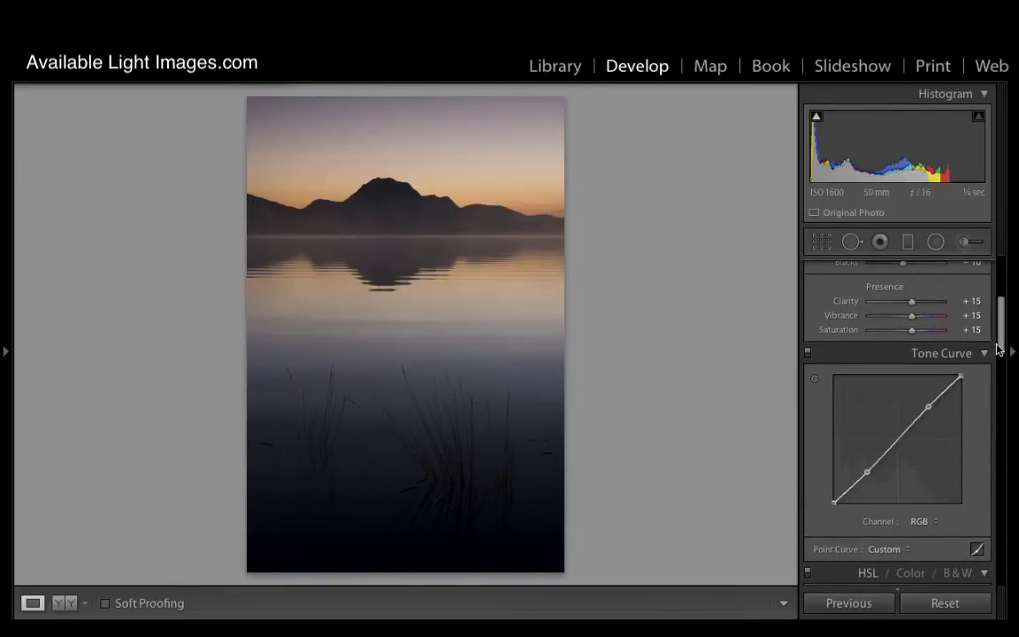
{"action": "scroll", "coordinate": [996, 348], "scroll_direction": "down", "scroll_amount": 5}
{"action": "scroll", "coordinate": [1003, 371], "scroll_direction": "down", "scroll_amount": 5}
{"action": "left_click_drag", "start_coordinate": [1005, 414], "coordinate": [1003, 477]}
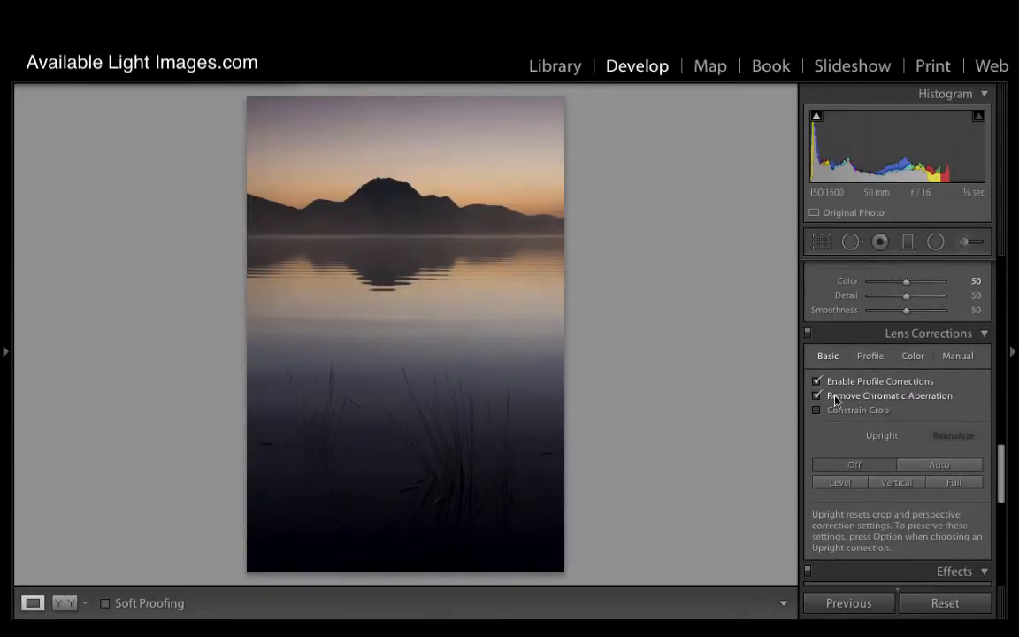
{"action": "left_click_drag", "start_coordinate": [1002, 469], "coordinate": [1014, 268]}
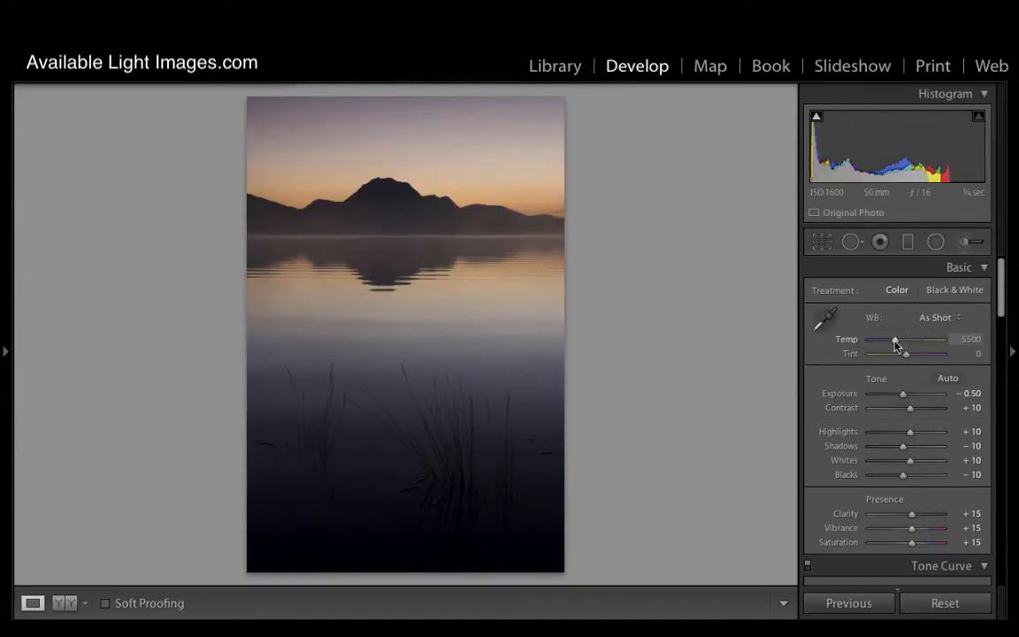
Set Temp 4839, Clarity +33, Vibrance +26, Whites +26 and Blacks -20 in the Basic panel
{"action": "left_click_drag", "start_coordinate": [894, 340], "coordinate": [889, 347]}
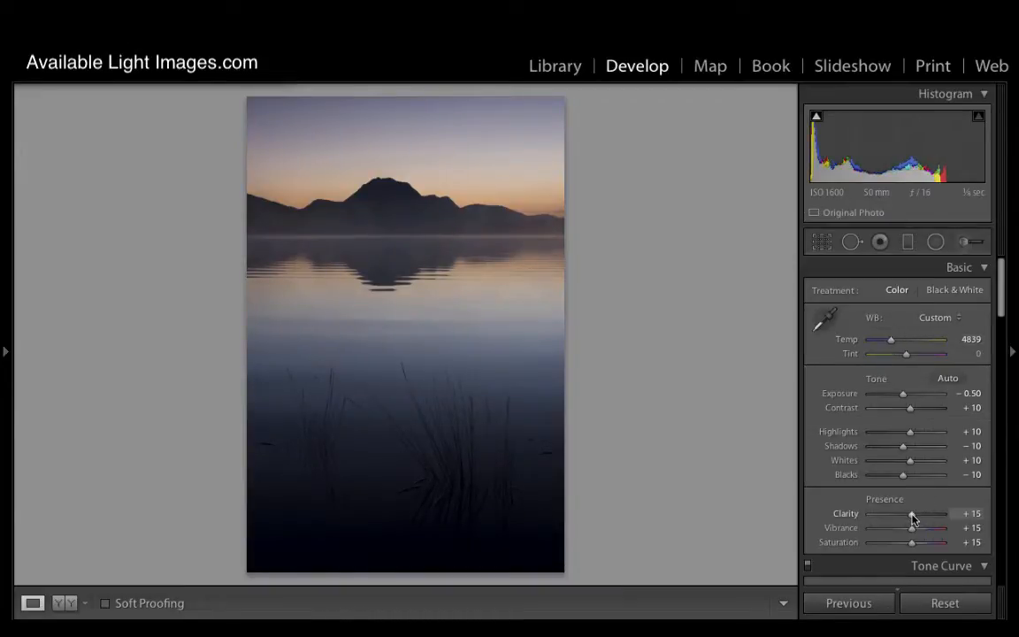
{"action": "left_click_drag", "start_coordinate": [911, 515], "coordinate": [915, 528]}
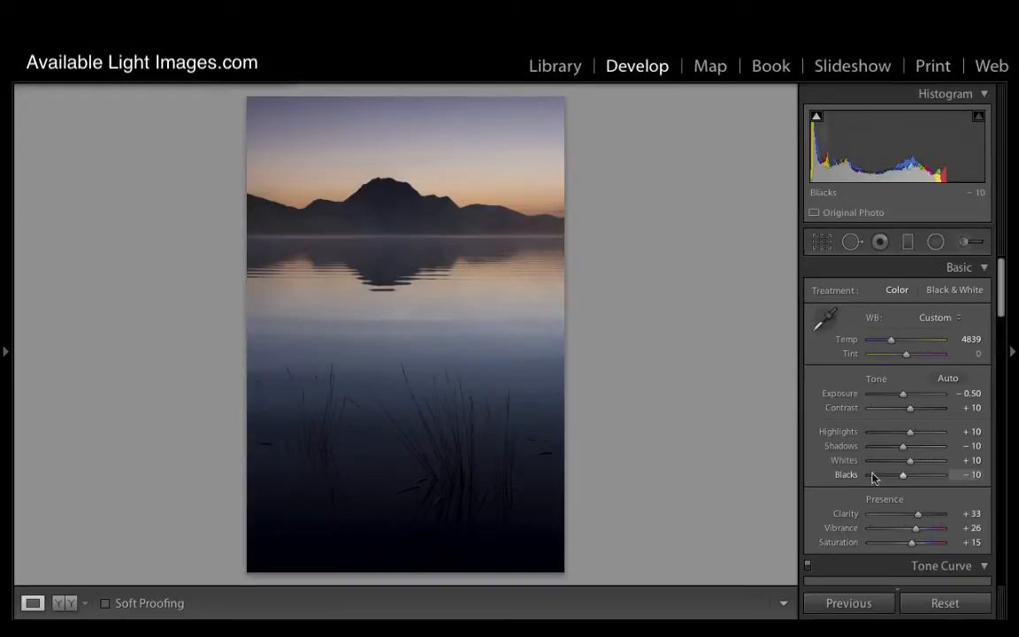
{"action": "left_click_drag", "start_coordinate": [908, 461], "coordinate": [900, 478]}
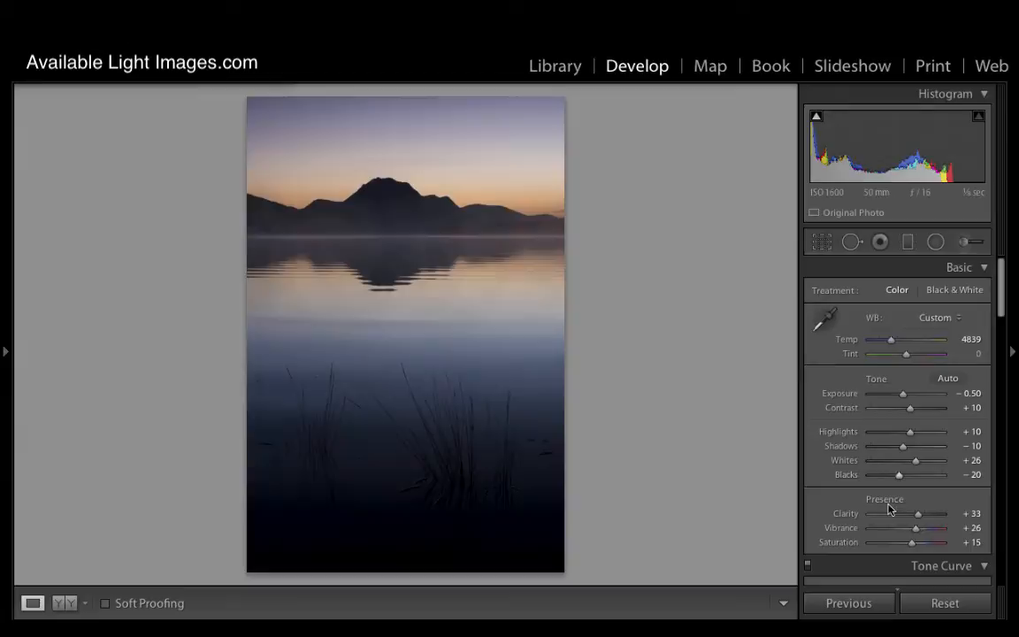
Create a new develop preset named 'my preset' from the current settings
{"action": "left_click", "coordinate": [6, 351]}
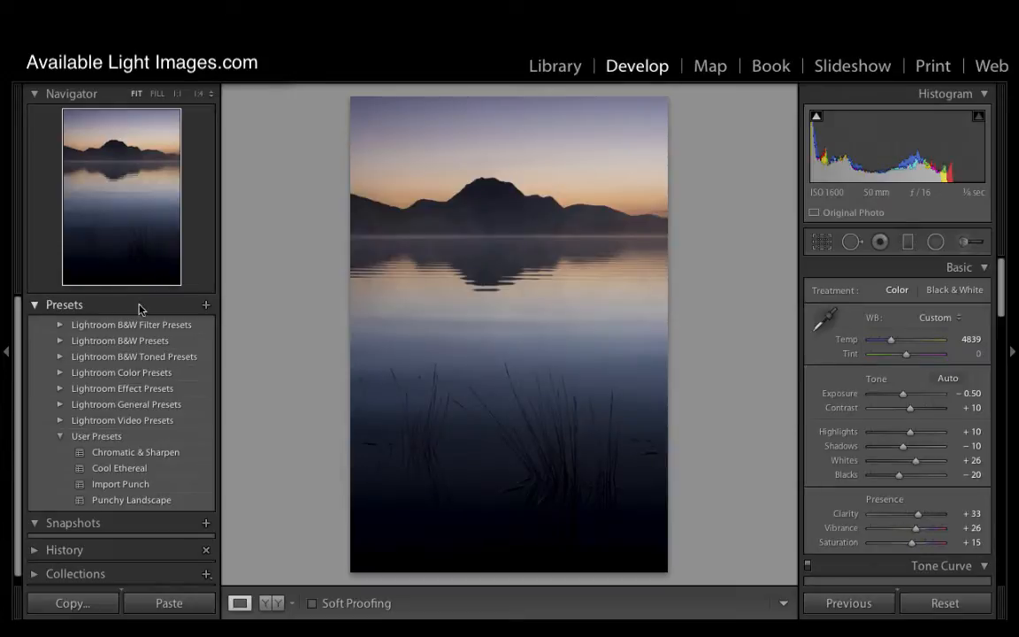
{"action": "left_click", "coordinate": [205, 306]}
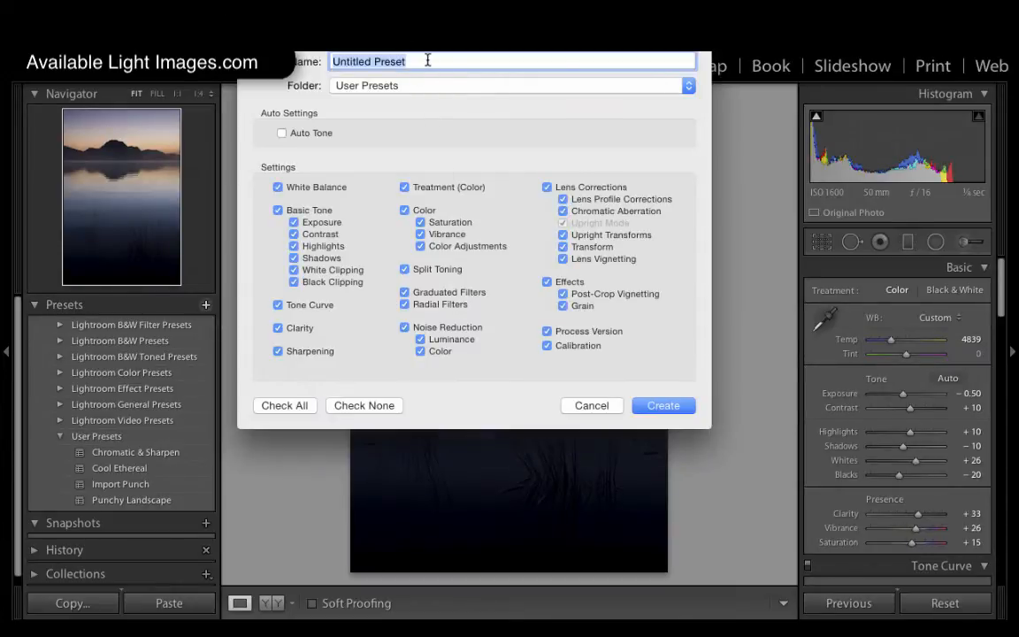
{"action": "type", "text": "my pre"}
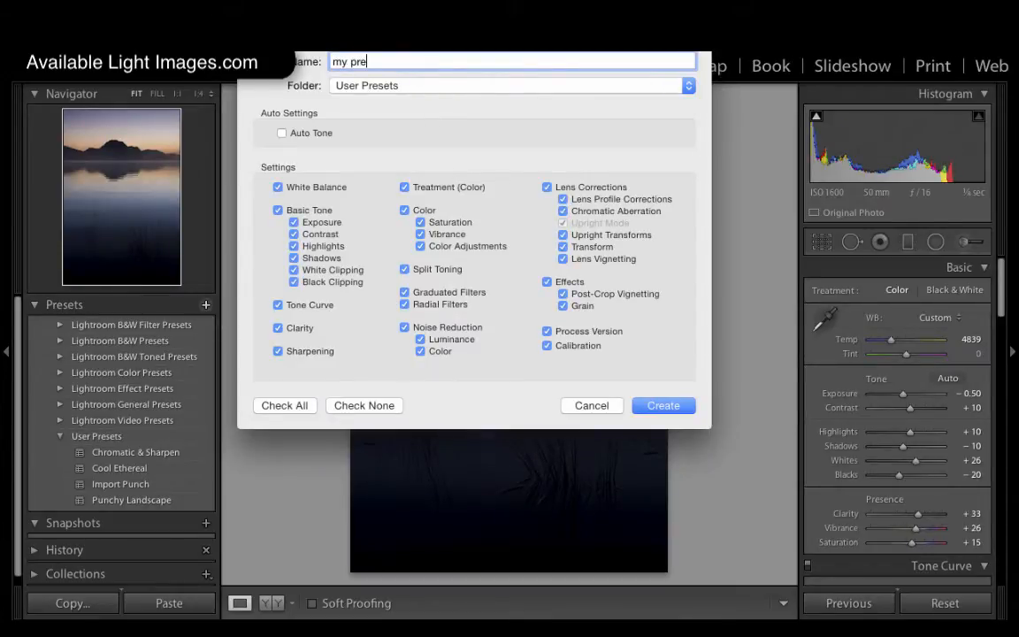
{"action": "type", "text": "set"}
{"action": "left_click", "coordinate": [640, 409]}
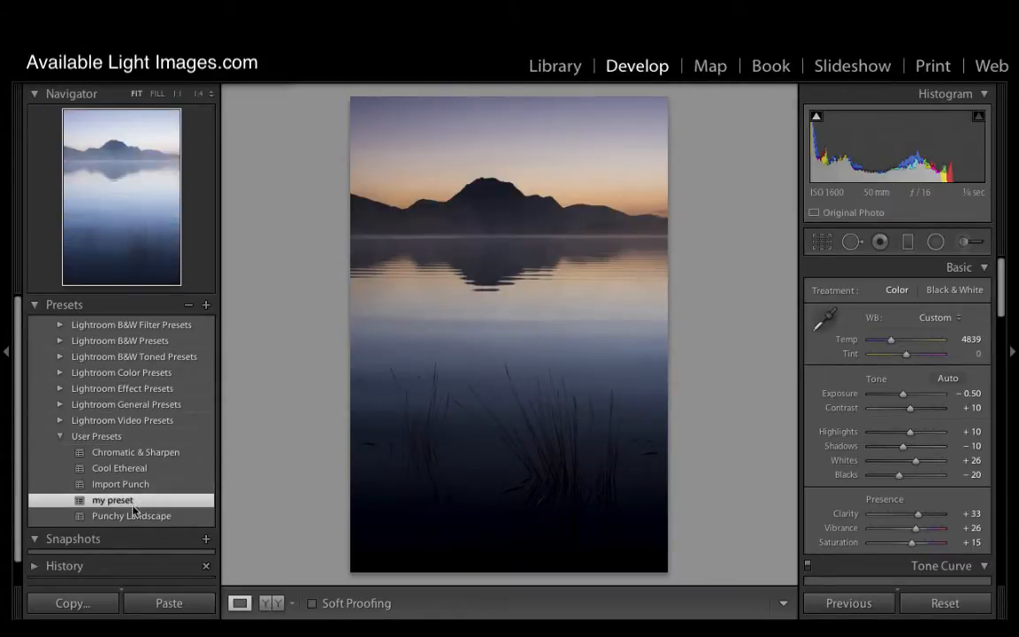
Open the reeds lake photo from the Library in Develop and apply my preset
{"action": "left_click", "coordinate": [555, 65]}
{"action": "double_click", "coordinate": [423, 327]}
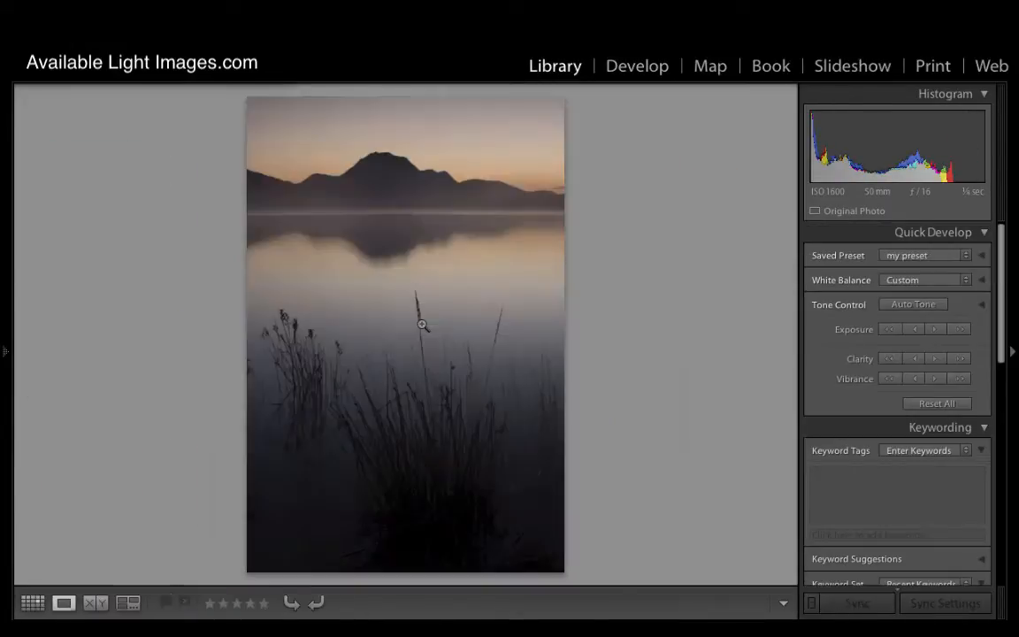
{"action": "key", "text": "d"}
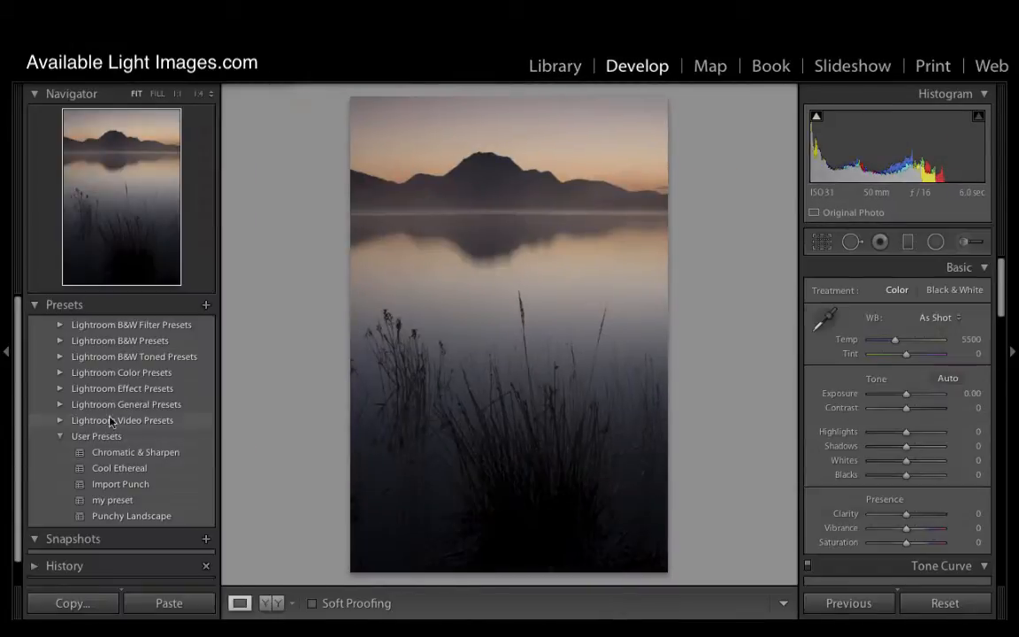
{"action": "left_click", "coordinate": [120, 501]}
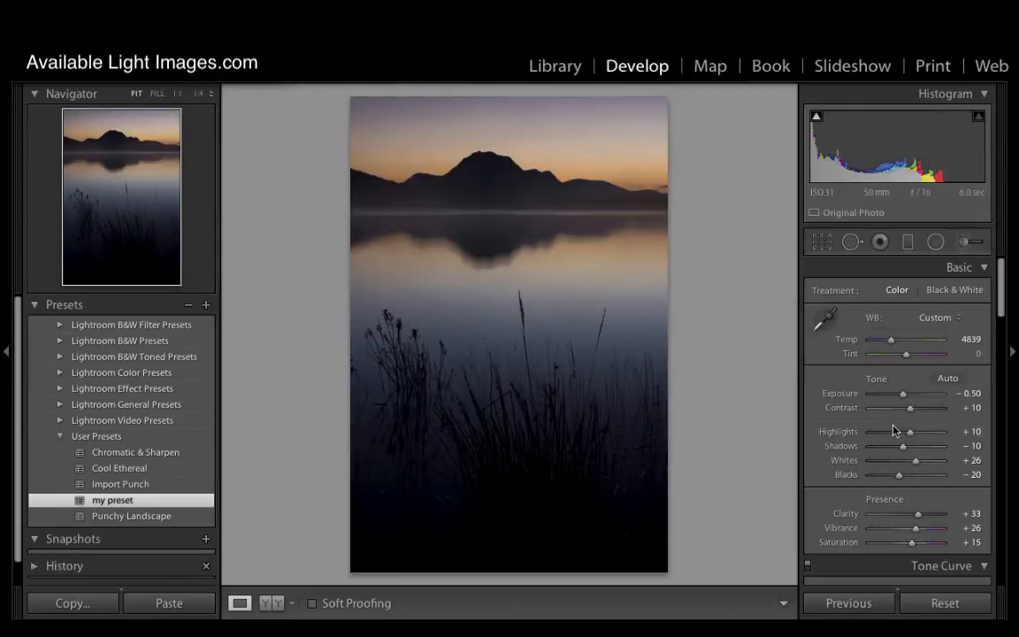
Try Cool Ethereal and Import Punch on the reeds photo, then settle on my preset
{"action": "left_click", "coordinate": [130, 471]}
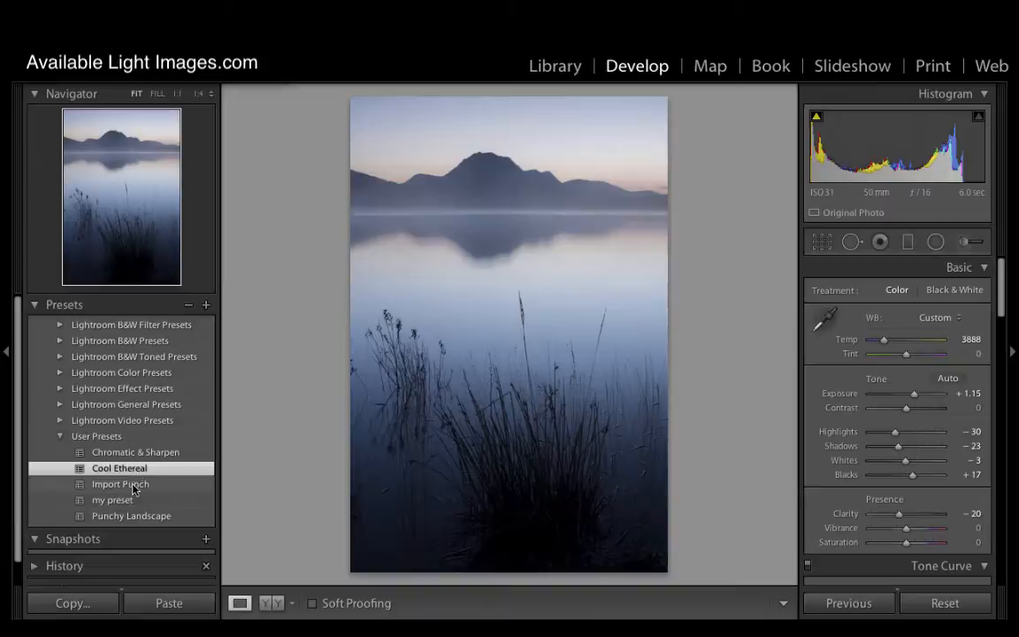
{"action": "left_click", "coordinate": [126, 485]}
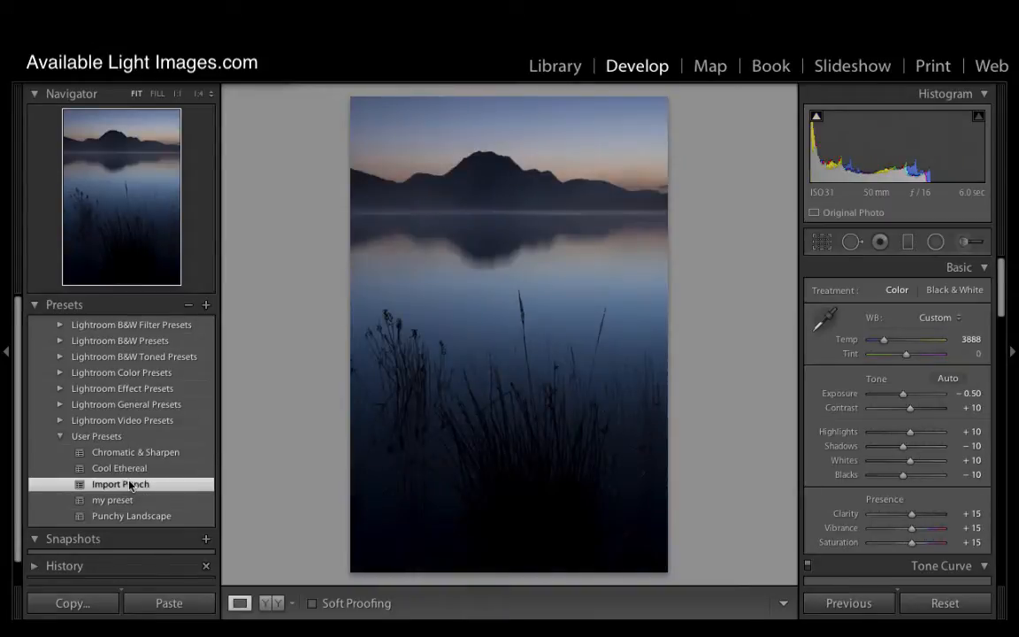
{"action": "left_click", "coordinate": [118, 502]}
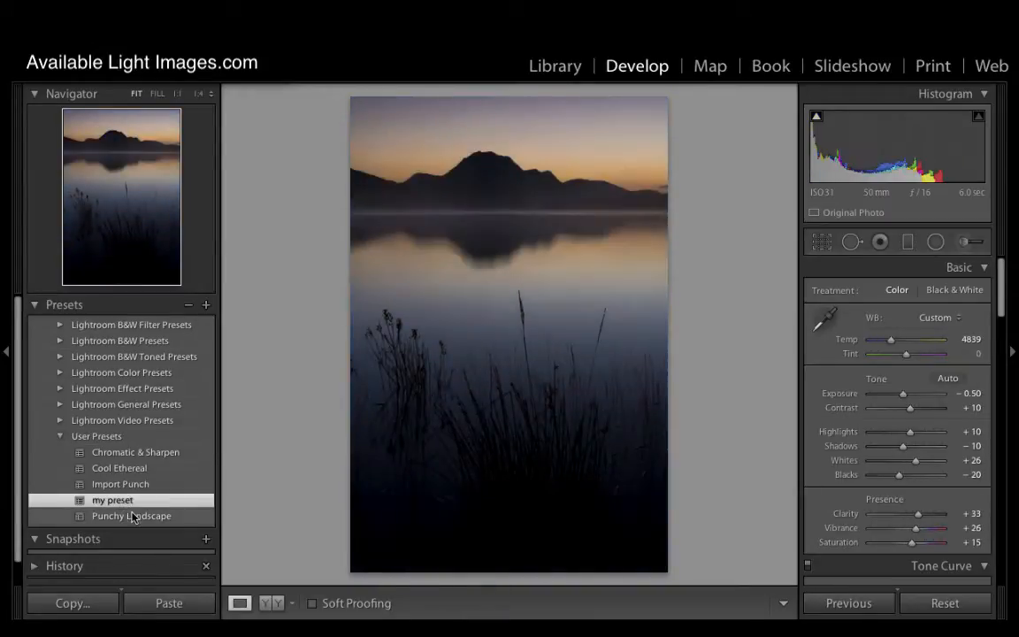
Try the Punchy Landscape preset on the reeds photo
{"action": "left_click", "coordinate": [129, 518]}
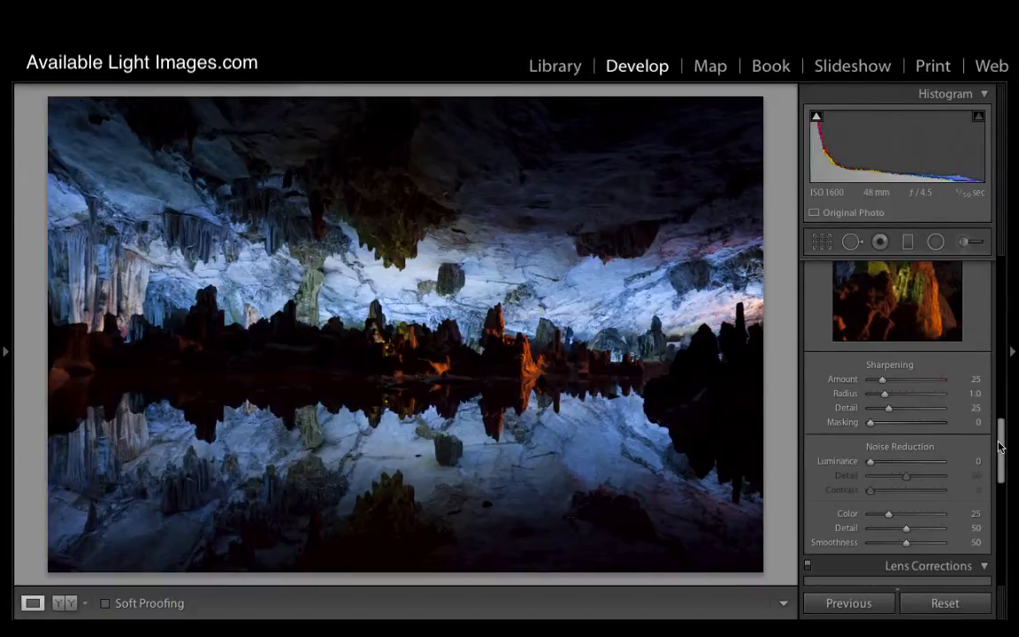
{"action": "left_click_drag", "start_coordinate": [999, 447], "coordinate": [1002, 285]}
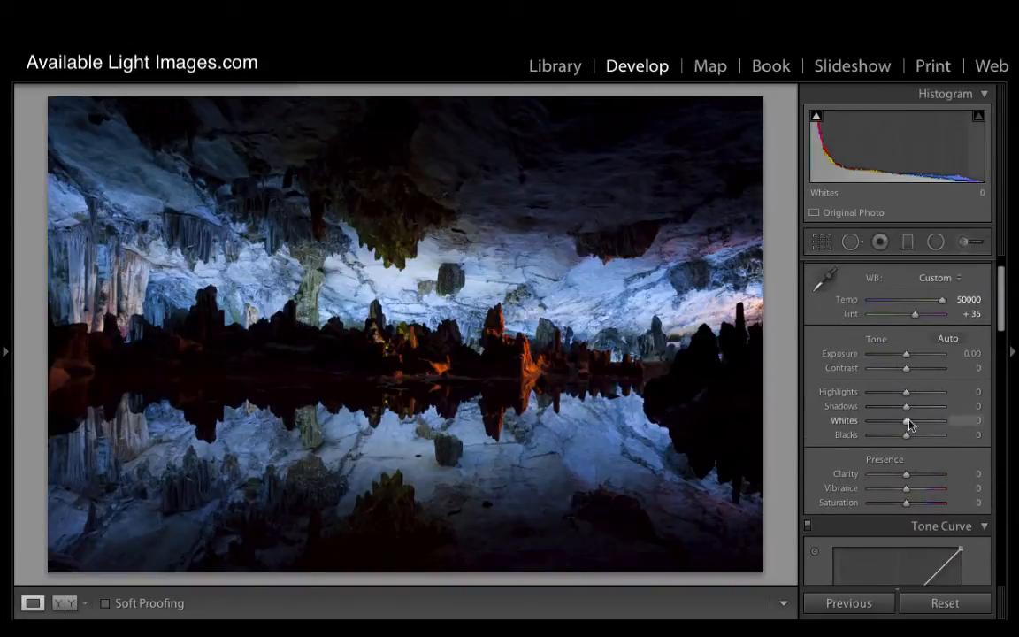
Lift the cave photo's Shadows to +96 and zoom to 1:1 to inspect the noise
{"action": "left_click_drag", "start_coordinate": [906, 407], "coordinate": [940, 412]}
{"action": "left_click", "coordinate": [714, 405]}
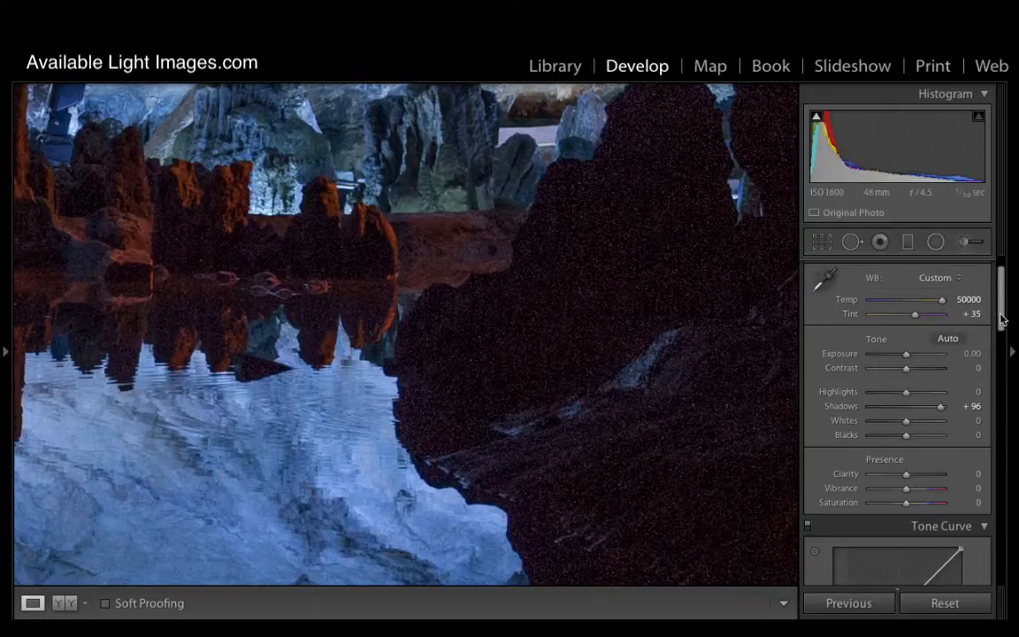
{"action": "left_click_drag", "start_coordinate": [1002, 320], "coordinate": [1002, 433]}
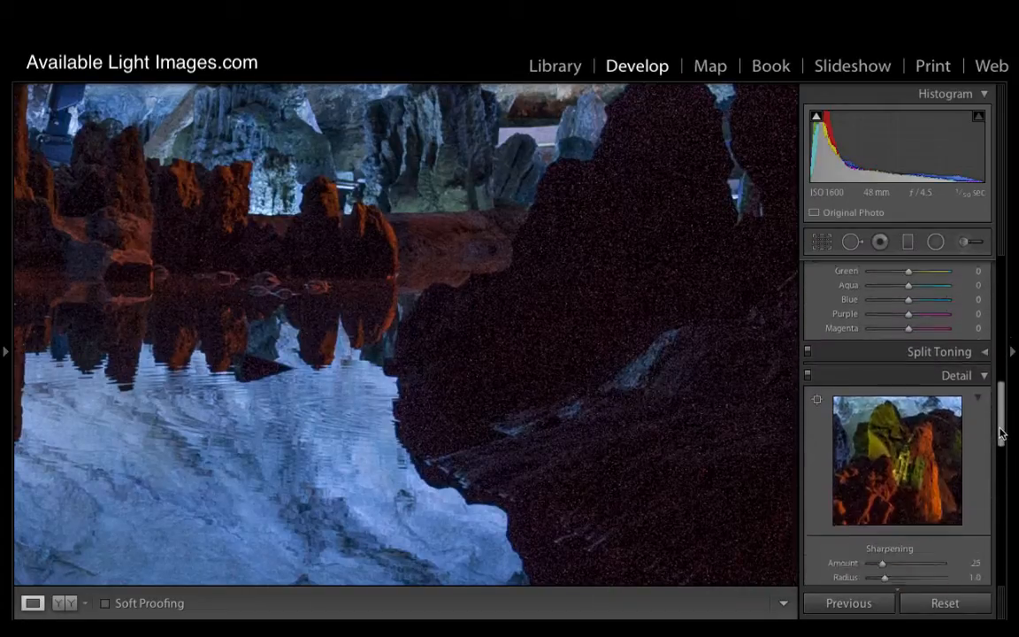
Apply luminance noise reduction to the cave photo and inspect the lit rock and water reflection at 1:1
{"action": "left_click_drag", "start_coordinate": [1002, 433], "coordinate": [1002, 449]}
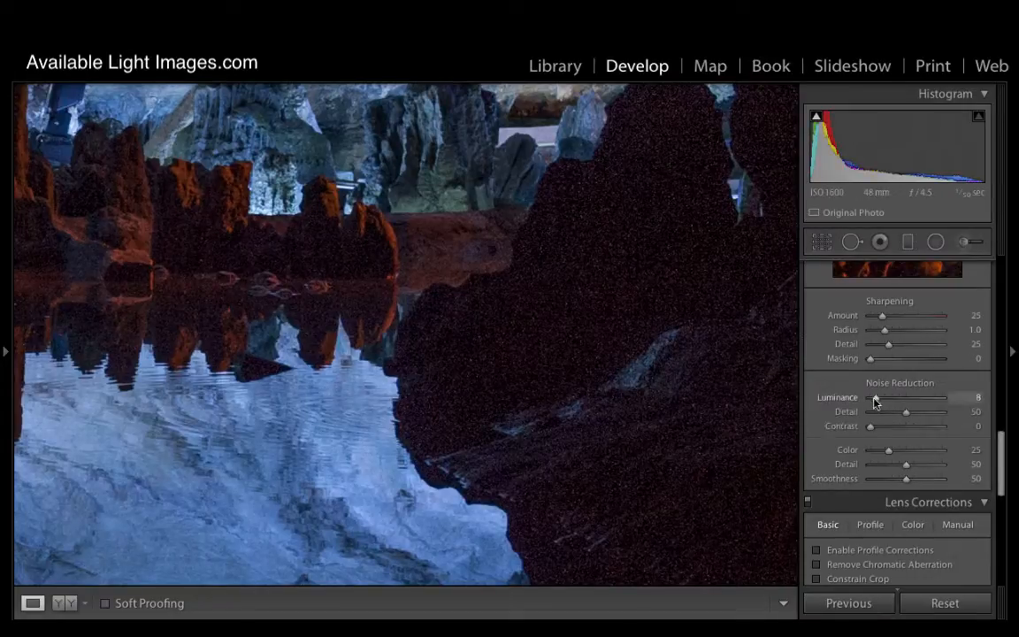
{"action": "left_click_drag", "start_coordinate": [873, 403], "coordinate": [923, 406]}
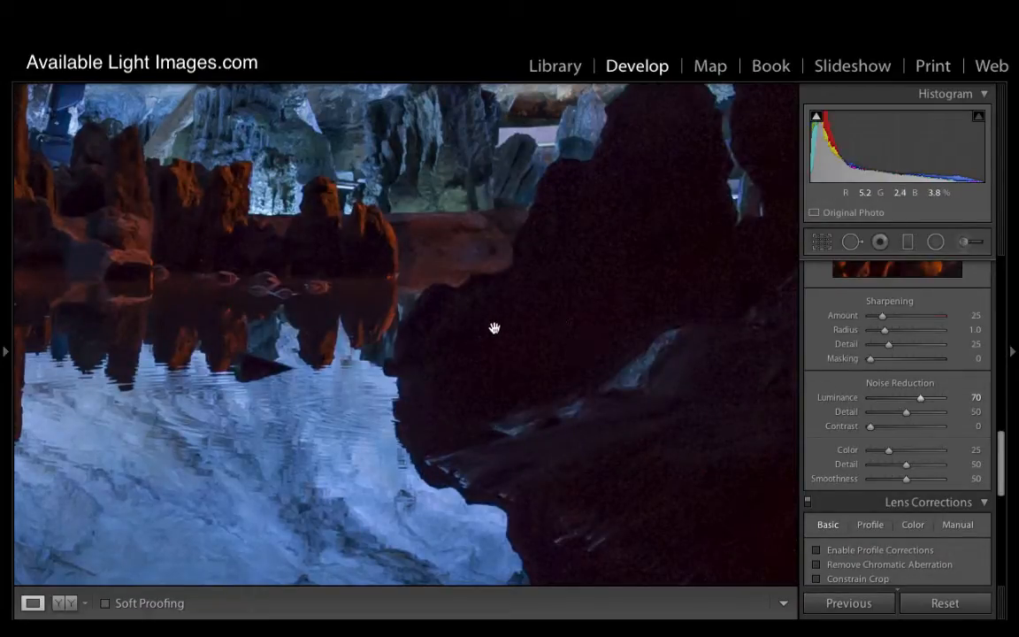
{"action": "left_click", "coordinate": [329, 205]}
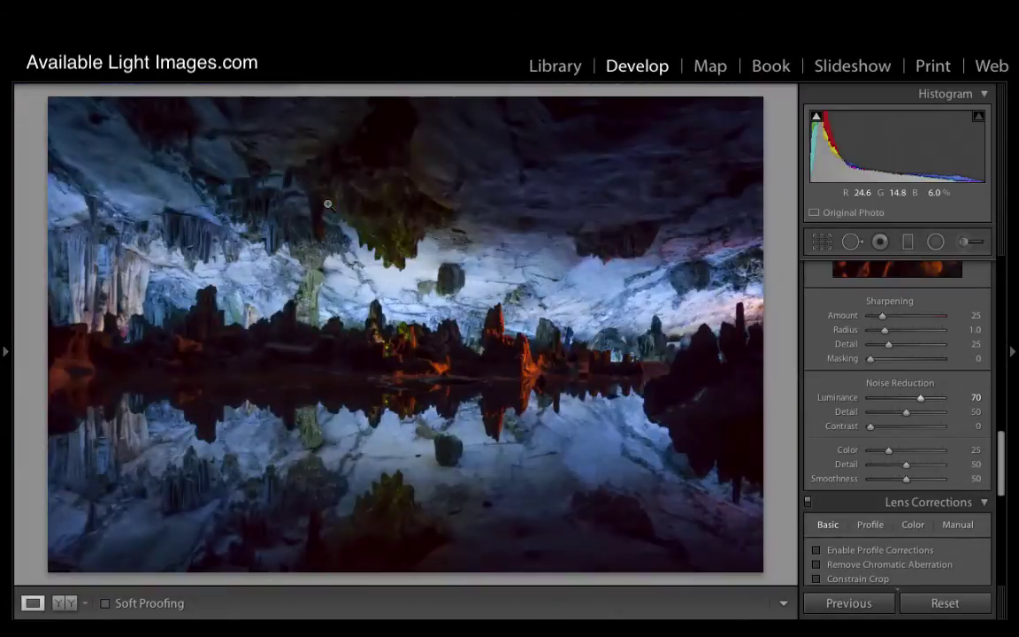
{"action": "left_click", "coordinate": [501, 326]}
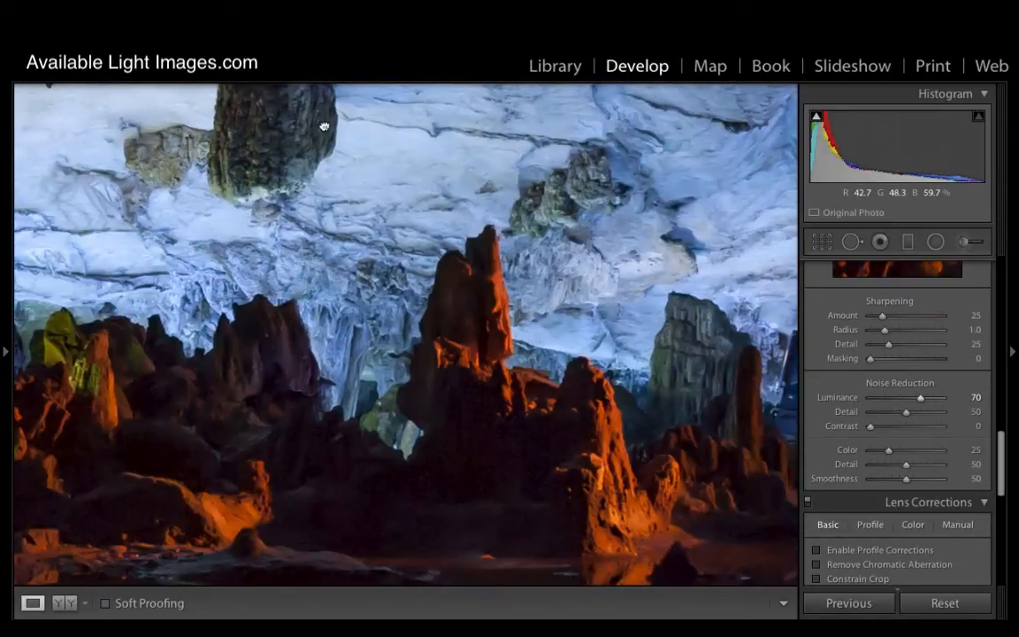
{"action": "scroll", "coordinate": [324, 126], "scroll_direction": "down", "scroll_amount": 5}
{"action": "mouse_move", "coordinate": [629, 314]}
{"action": "left_mouse_down"}
{"action": "mouse_move", "coordinate": [239, 245]}
{"action": "mouse_move", "coordinate": [523, 350]}
{"action": "mouse_move", "coordinate": [437, 357]}
{"action": "mouse_move", "coordinate": [421, 398]}
{"action": "mouse_move", "coordinate": [410, 375]}
{"action": "left_mouse_up"}
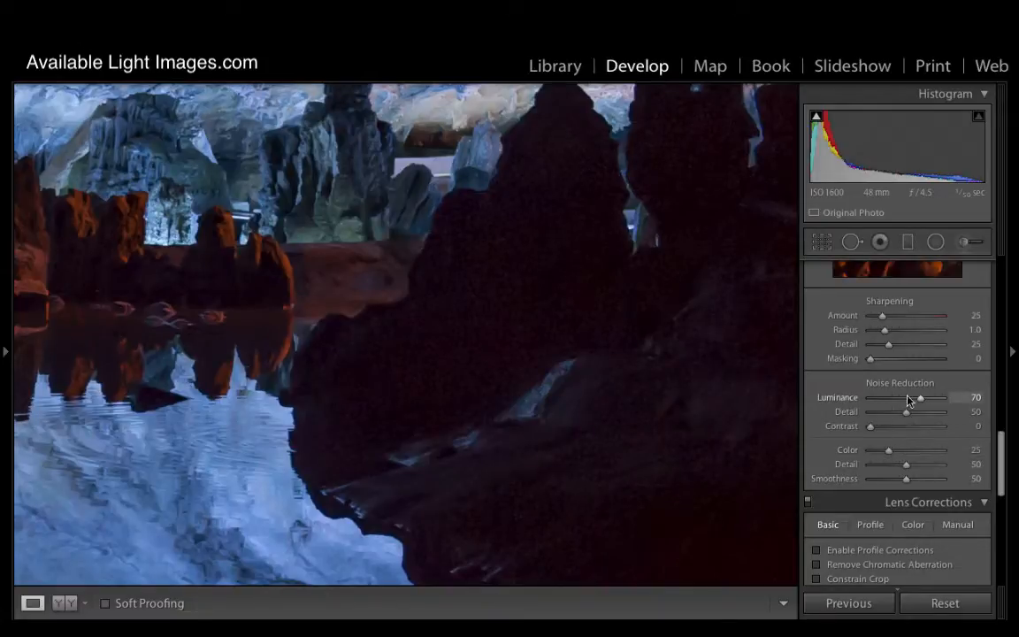
Compare luminance noise reduction around 37, then settle it at 74
{"action": "mouse_move", "coordinate": [919, 398]}
{"action": "left_mouse_down"}
{"action": "mouse_move", "coordinate": [890, 405]}
{"action": "mouse_move", "coordinate": [899, 405]}
{"action": "left_mouse_up"}
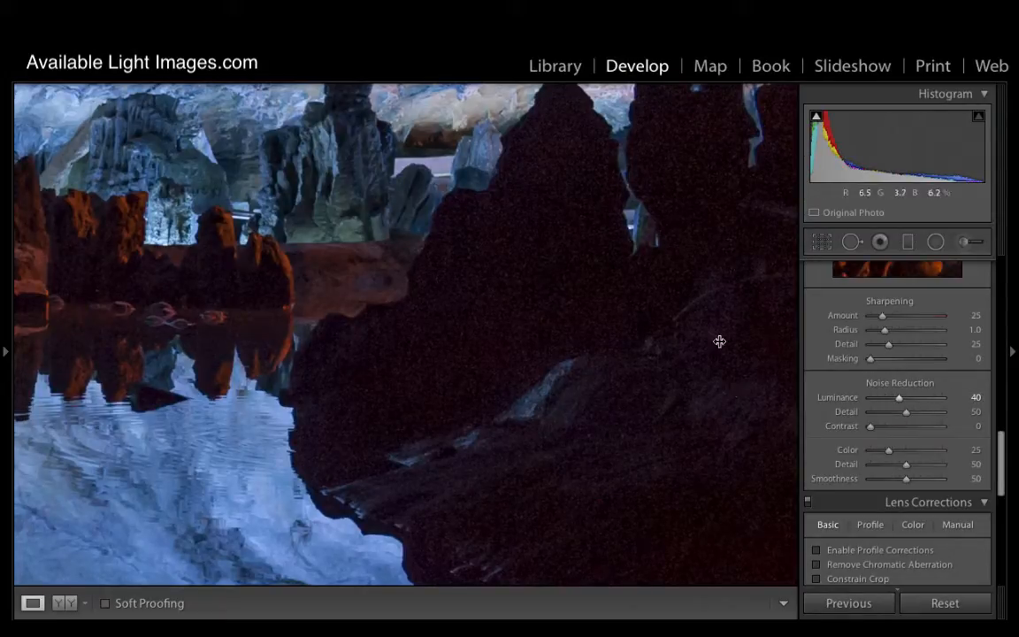
{"action": "left_click_drag", "start_coordinate": [897, 399], "coordinate": [913, 404]}
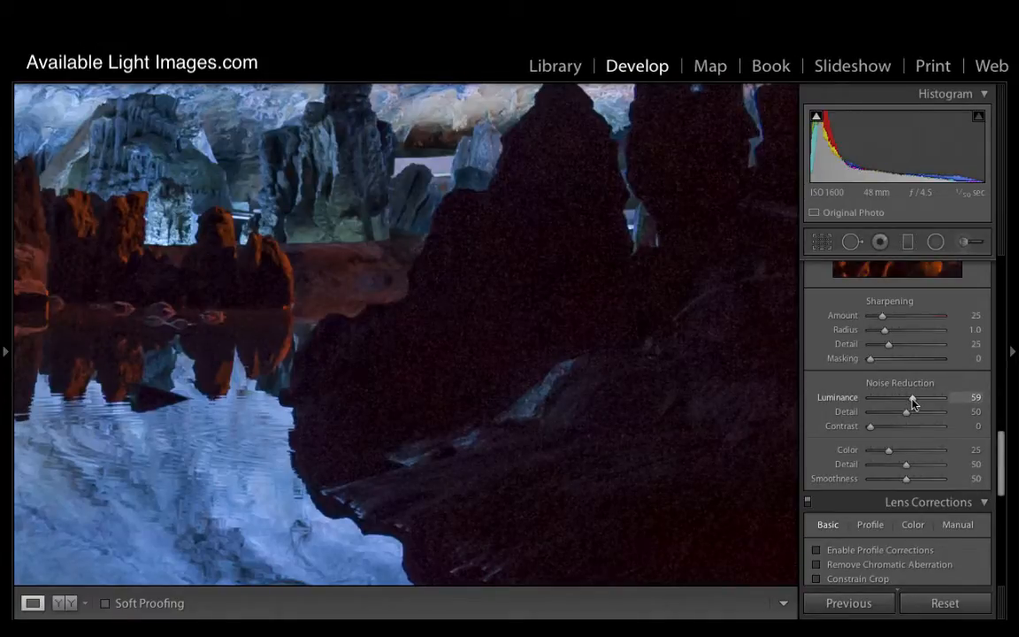
{"action": "left_click_drag", "start_coordinate": [913, 405], "coordinate": [923, 404]}
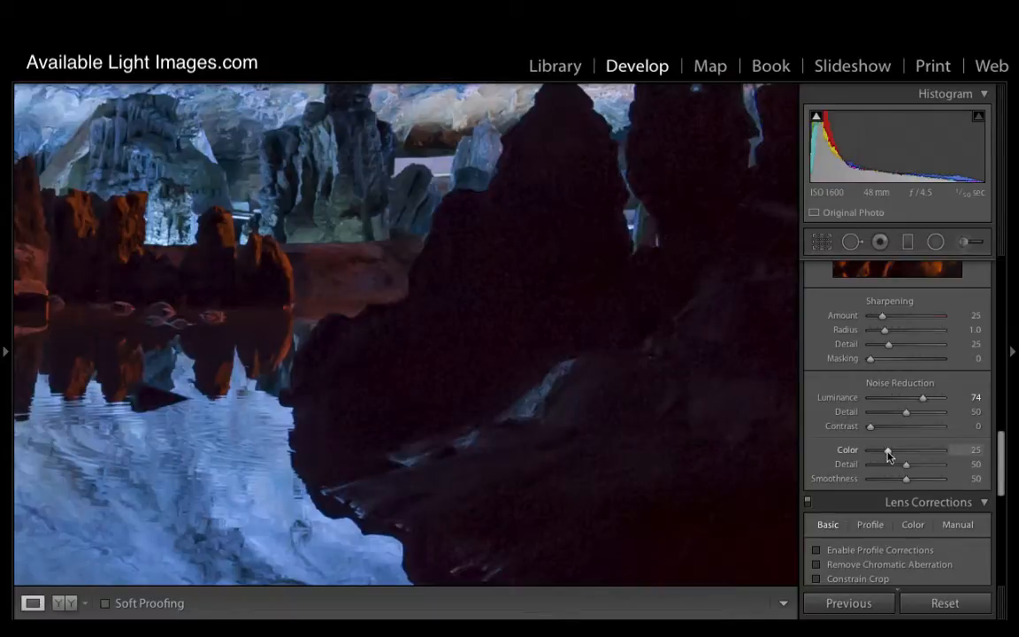
Raise the cave photo's Color noise reduction from 25 to 100 and return to the whole-photo view
{"action": "left_click_drag", "start_coordinate": [888, 450], "coordinate": [943, 450]}
{"action": "left_click", "coordinate": [483, 252]}
Inspect the dark cave ceiling at 1:1 and raise luminance noise reduction Detail to 75
{"action": "left_click", "coordinate": [580, 146]}
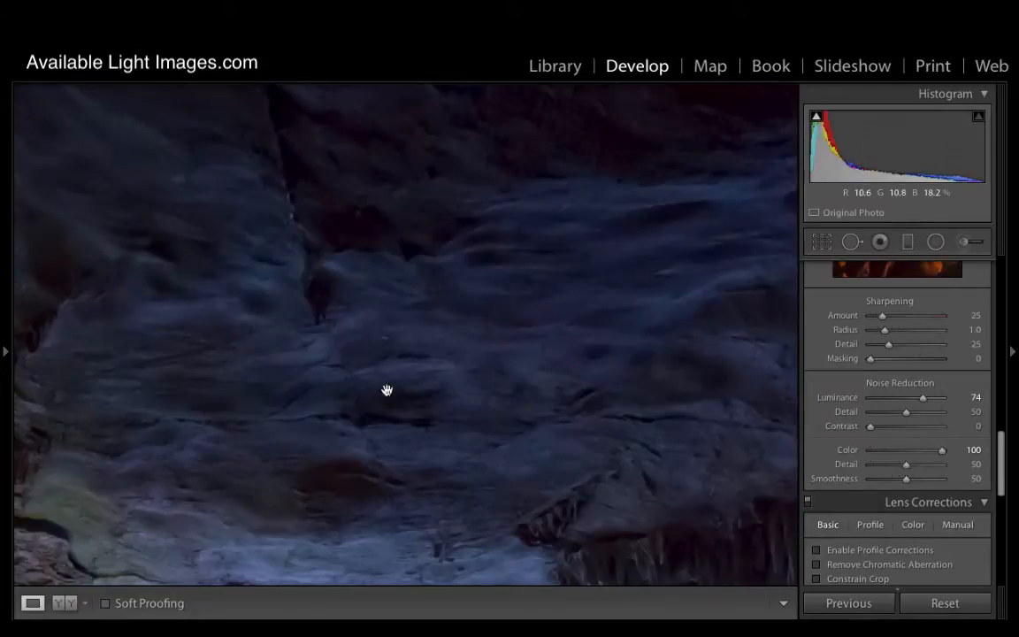
{"action": "left_click_drag", "start_coordinate": [616, 354], "coordinate": [373, 364]}
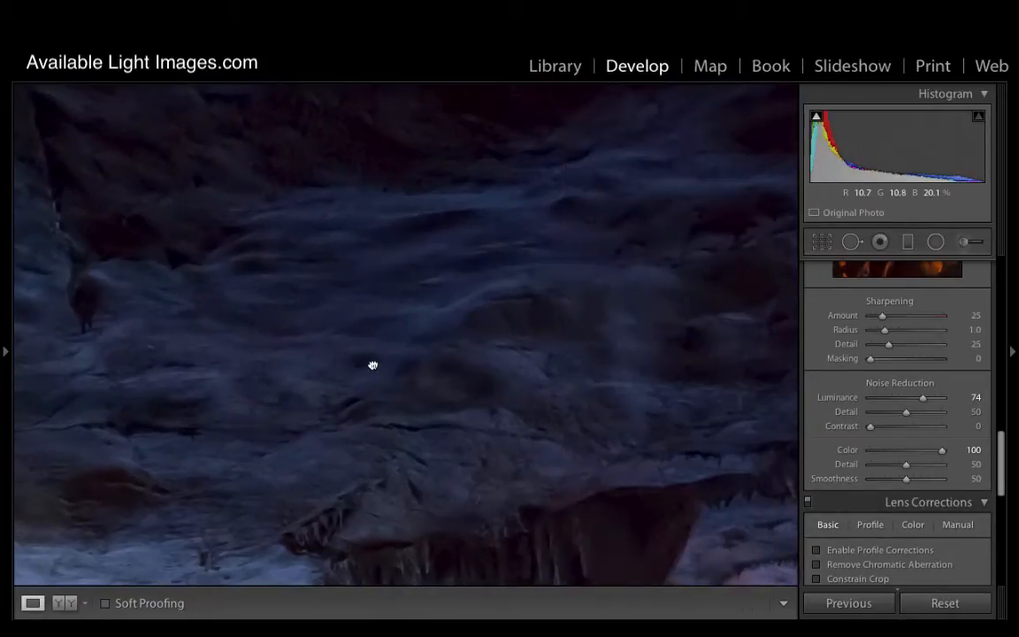
{"action": "left_click", "coordinate": [581, 344]}
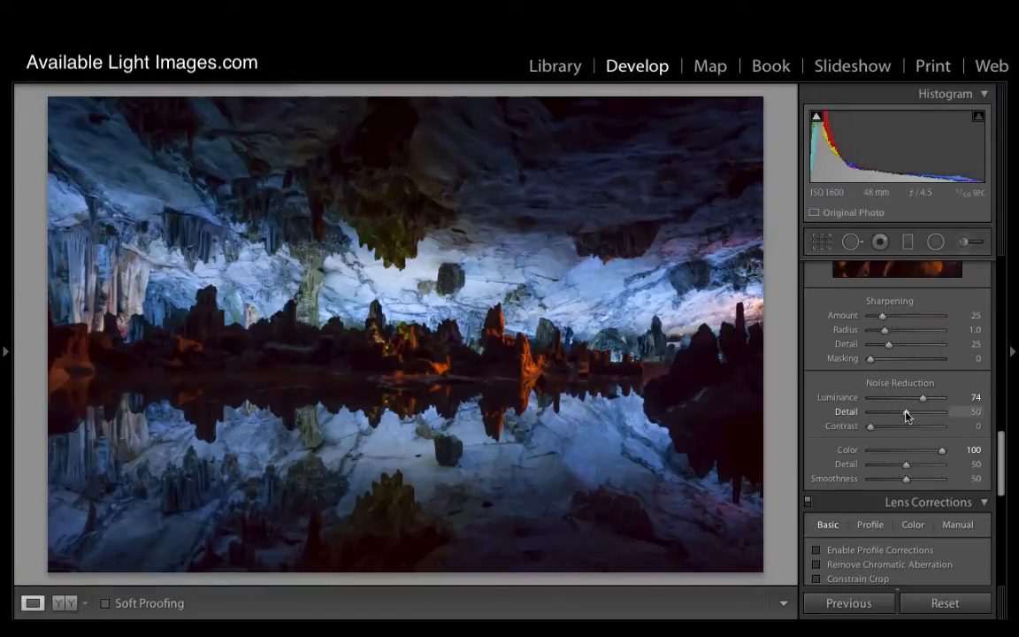
{"action": "left_click", "coordinate": [509, 346]}
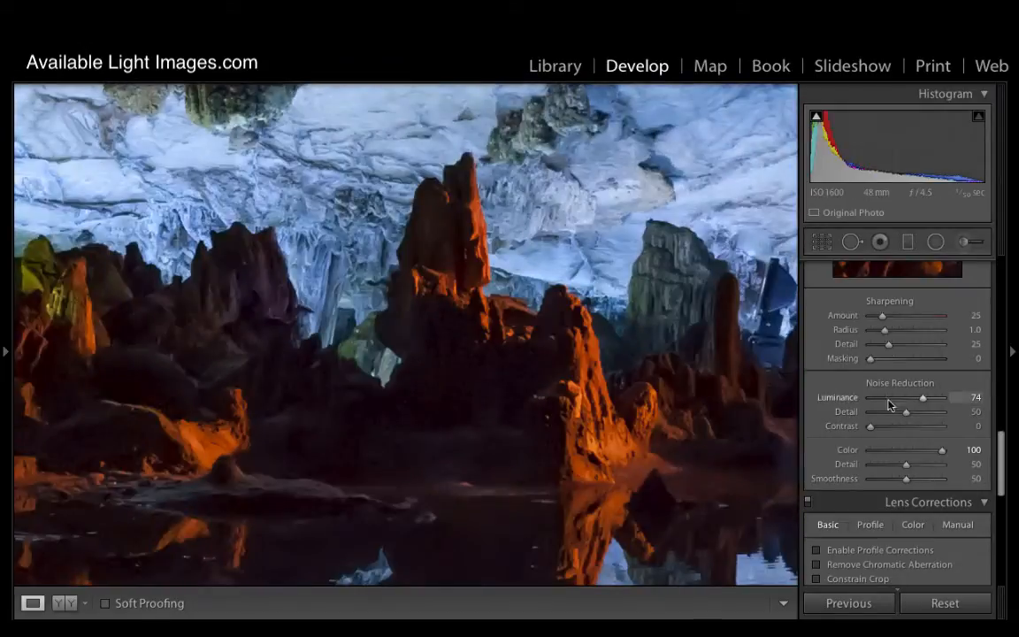
{"action": "left_click_drag", "start_coordinate": [905, 412], "coordinate": [923, 418]}
Pan across the reflection, dark rock and pinkish cave area to check the result, then return to Fit
{"action": "left_click_drag", "start_coordinate": [746, 432], "coordinate": [240, 289]}
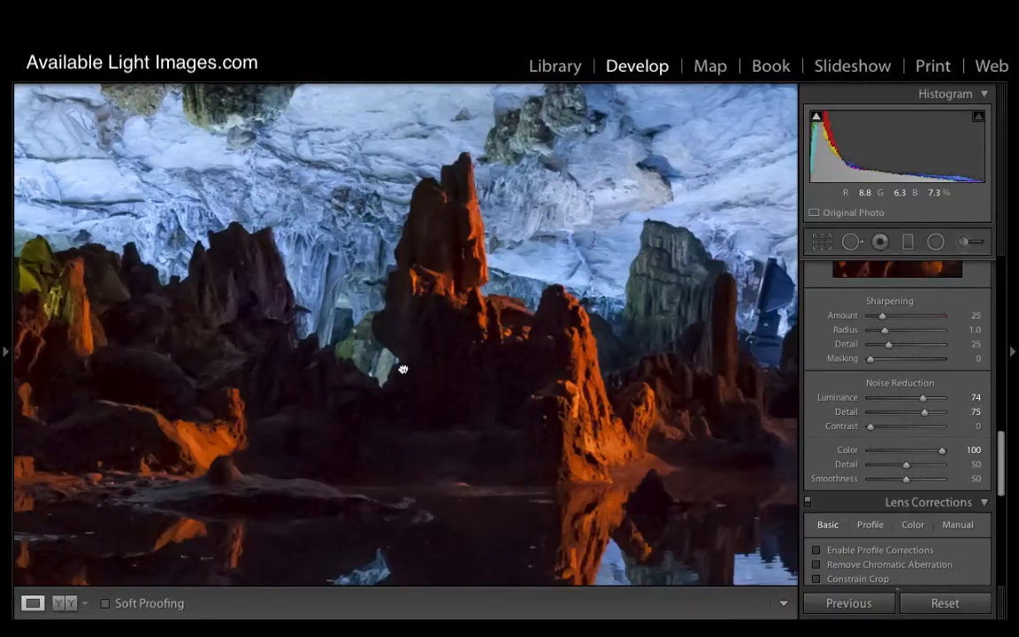
{"action": "left_click_drag", "start_coordinate": [689, 402], "coordinate": [432, 363]}
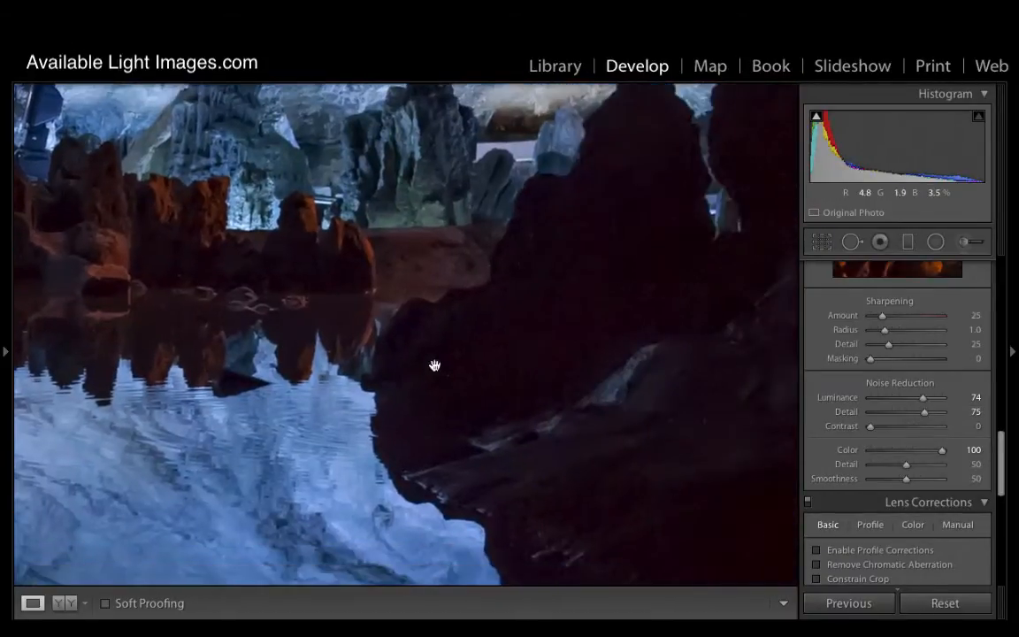
{"action": "left_click", "coordinate": [545, 439]}
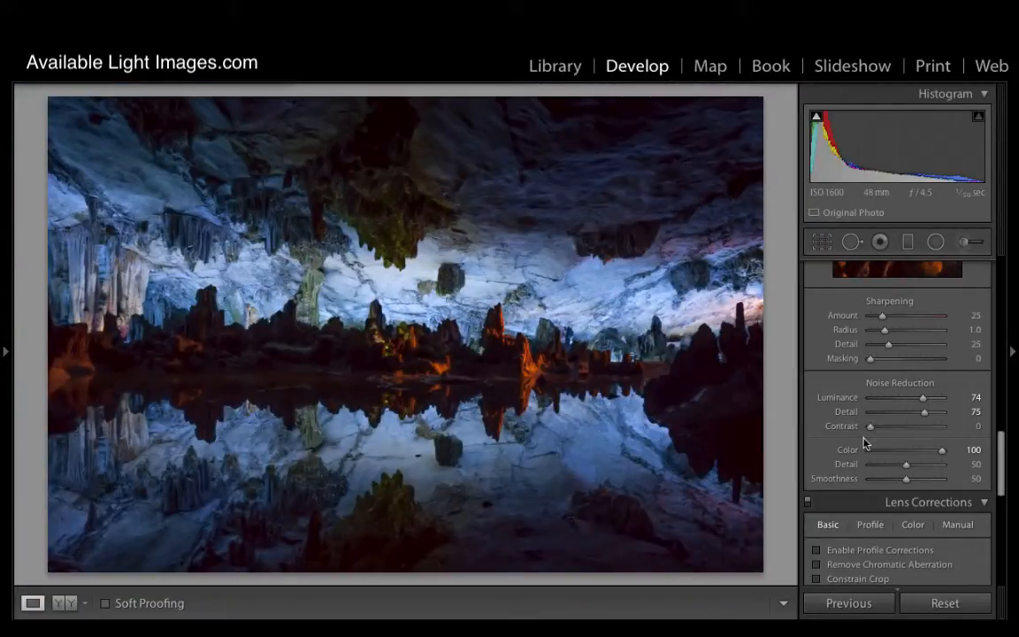
{"action": "left_click", "coordinate": [739, 239]}
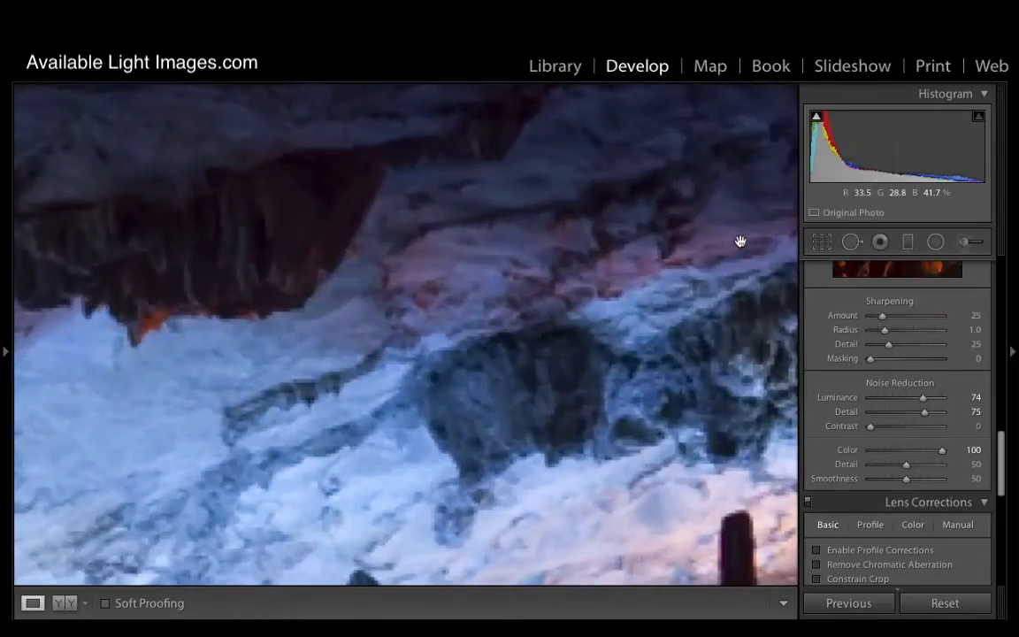
{"action": "left_click", "coordinate": [440, 331]}
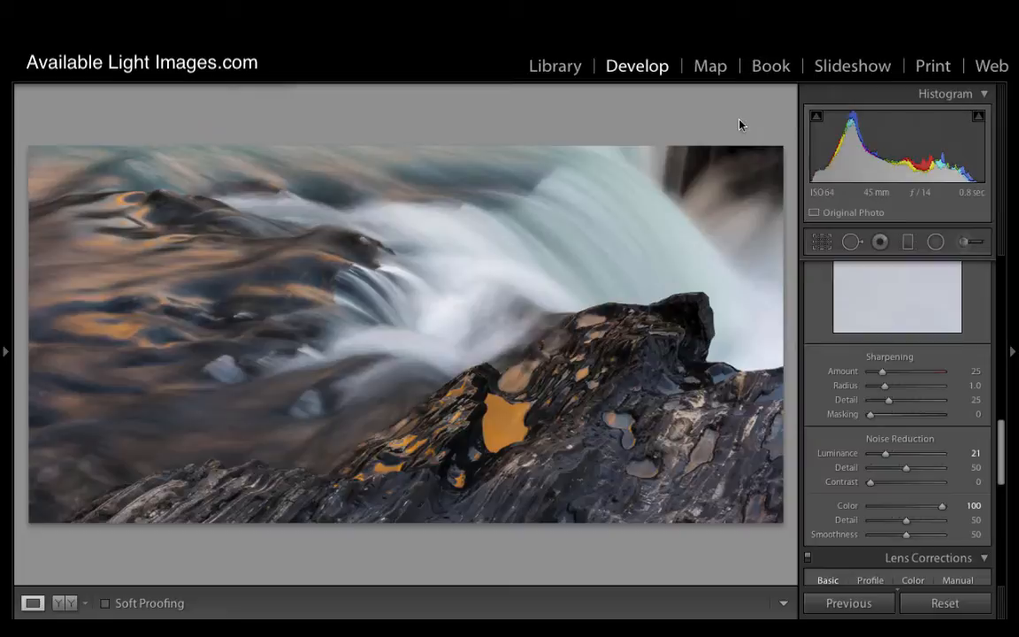
{"action": "left_click_drag", "start_coordinate": [998, 437], "coordinate": [999, 417]}
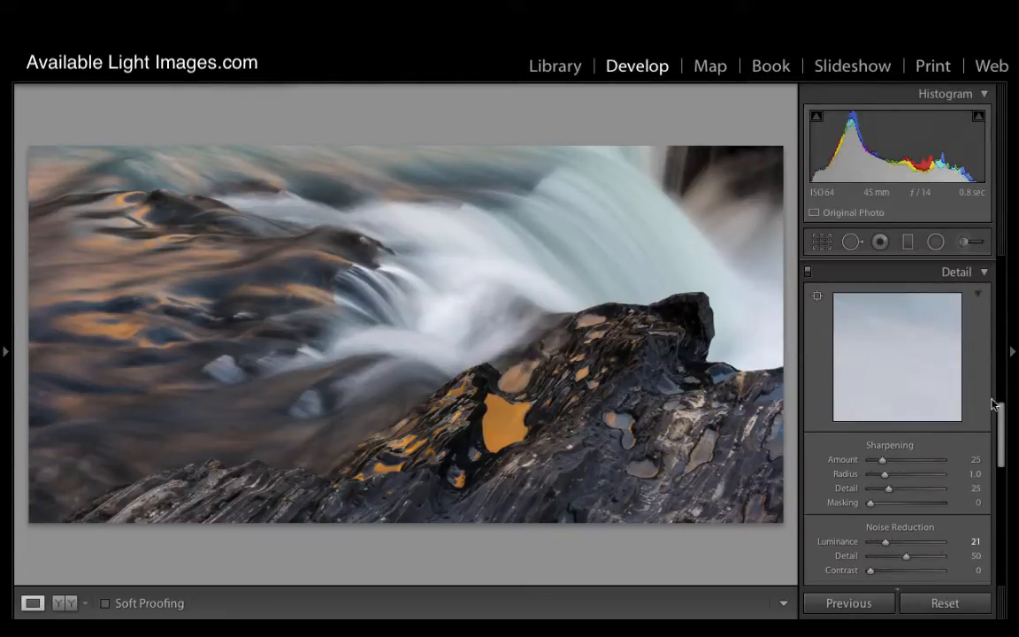
{"action": "scroll", "coordinate": [920, 309], "scroll_direction": "down", "scroll_amount": 2}
{"action": "scroll", "coordinate": [911, 318], "scroll_direction": "down", "scroll_amount": 2}
{"action": "scroll", "coordinate": [896, 329], "scroll_direction": "down", "scroll_amount": 2}
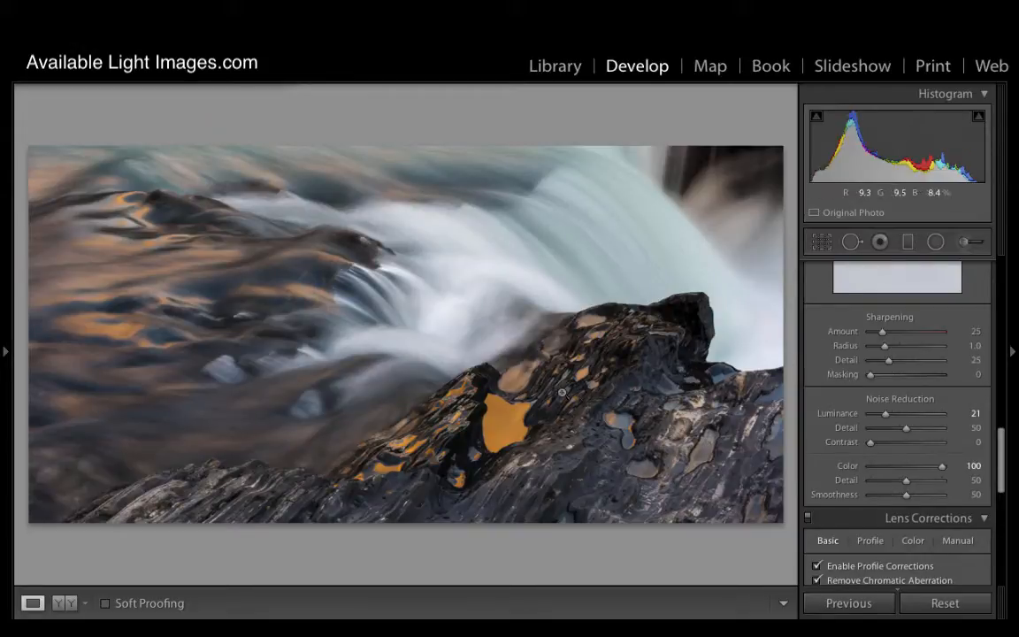
{"action": "left_click", "coordinate": [486, 380]}
{"action": "mouse_move", "coordinate": [482, 375]}
{"action": "left_mouse_down"}
{"action": "mouse_move", "coordinate": [601, 289]}
{"action": "mouse_move", "coordinate": [581, 296]}
{"action": "left_mouse_up"}
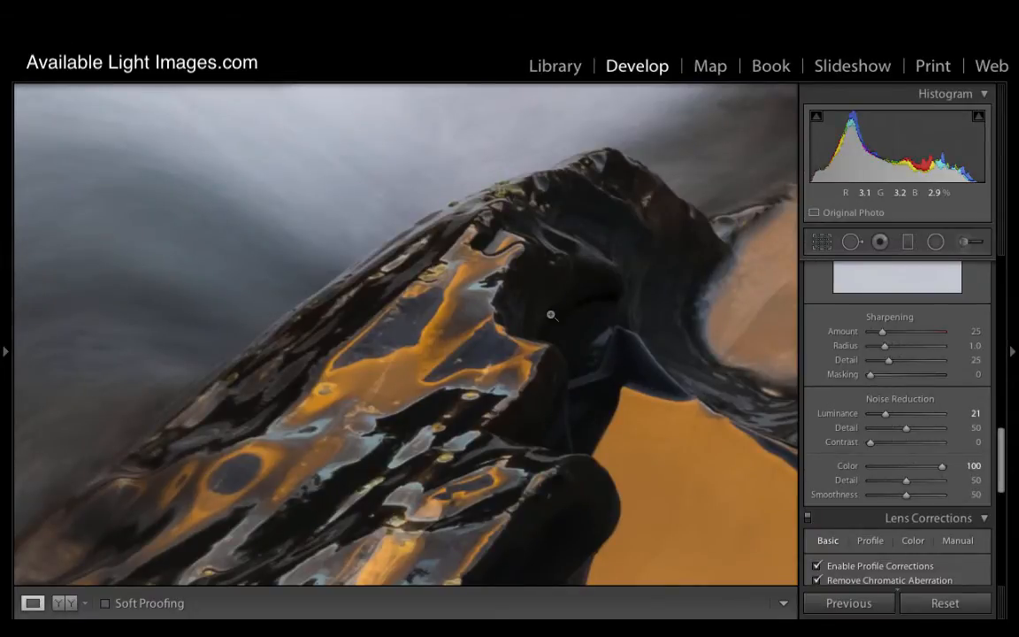
{"action": "left_click", "coordinate": [497, 284]}
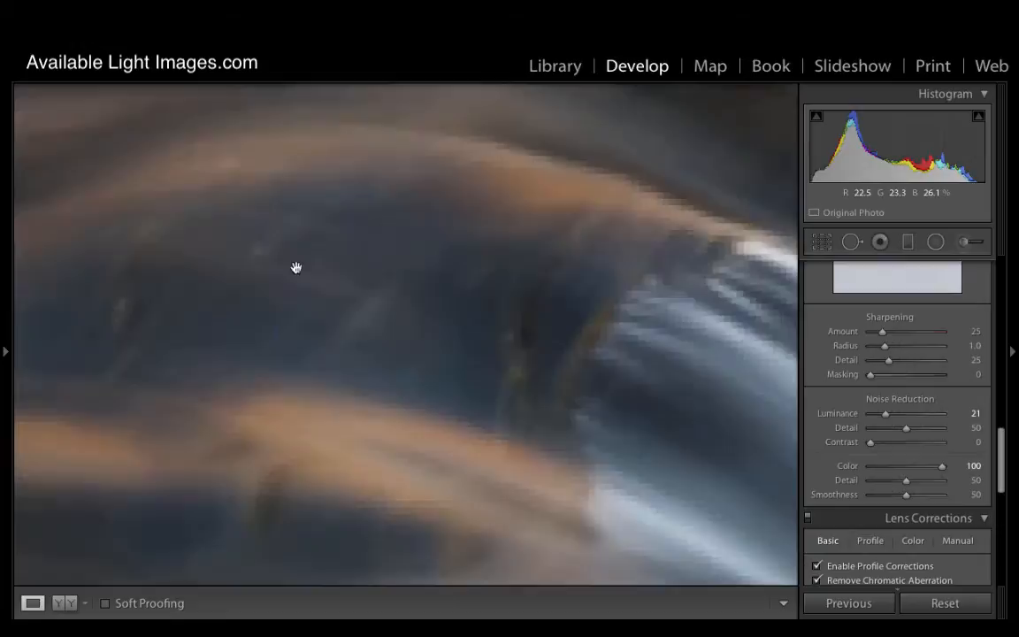
{"action": "left_click_drag", "start_coordinate": [532, 271], "coordinate": [346, 230]}
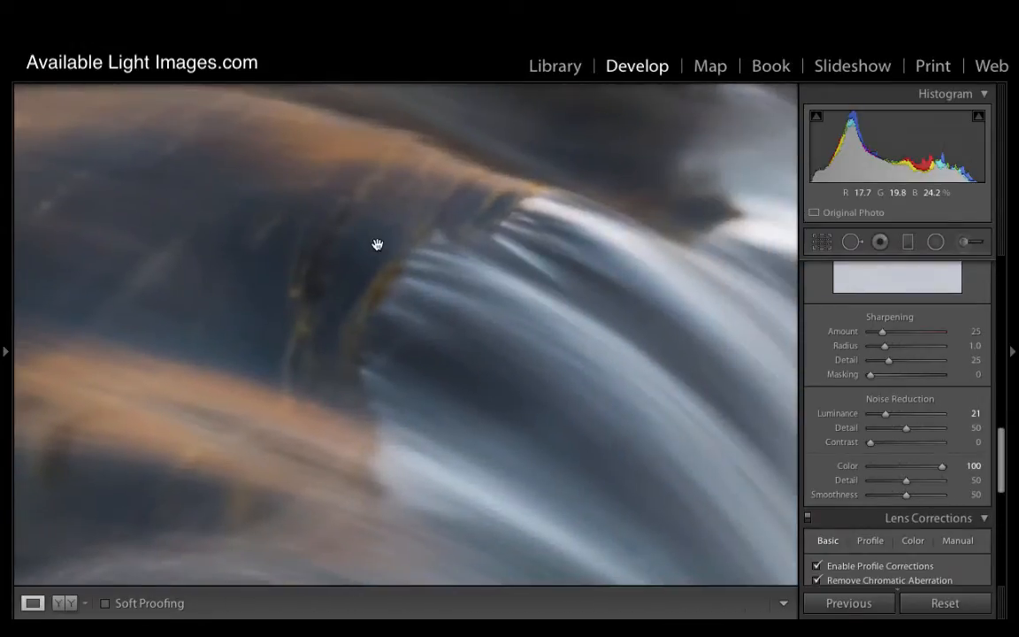
{"action": "left_click", "coordinate": [377, 244]}
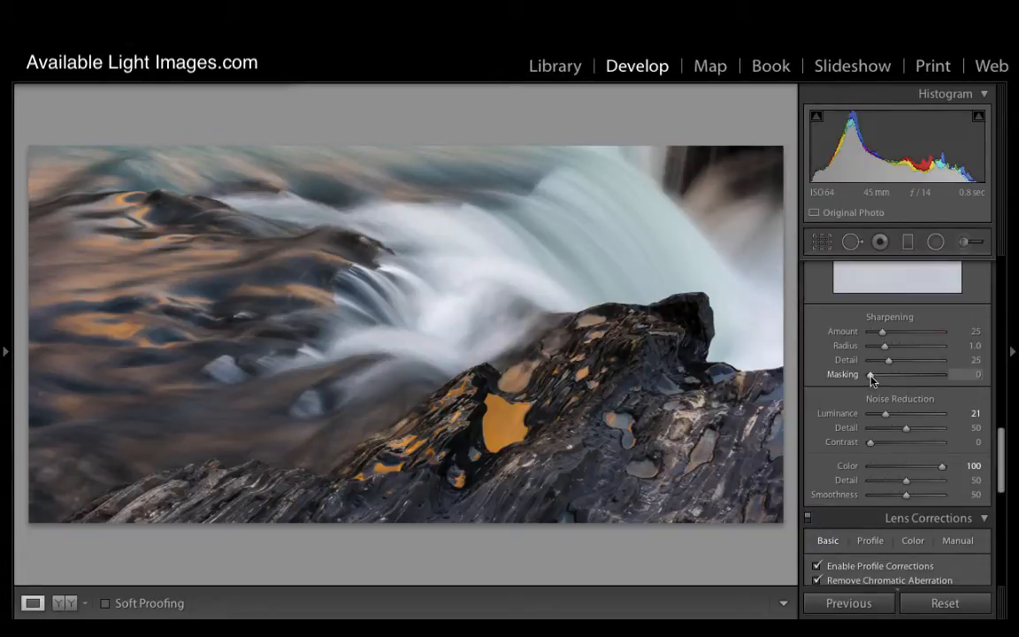
With the Alt mask preview, raise Sharpening Masking from 0 through 14 up to 100 to confine sharpening to rock edges
{"action": "left_click", "coordinate": [872, 379], "text": "alt"}
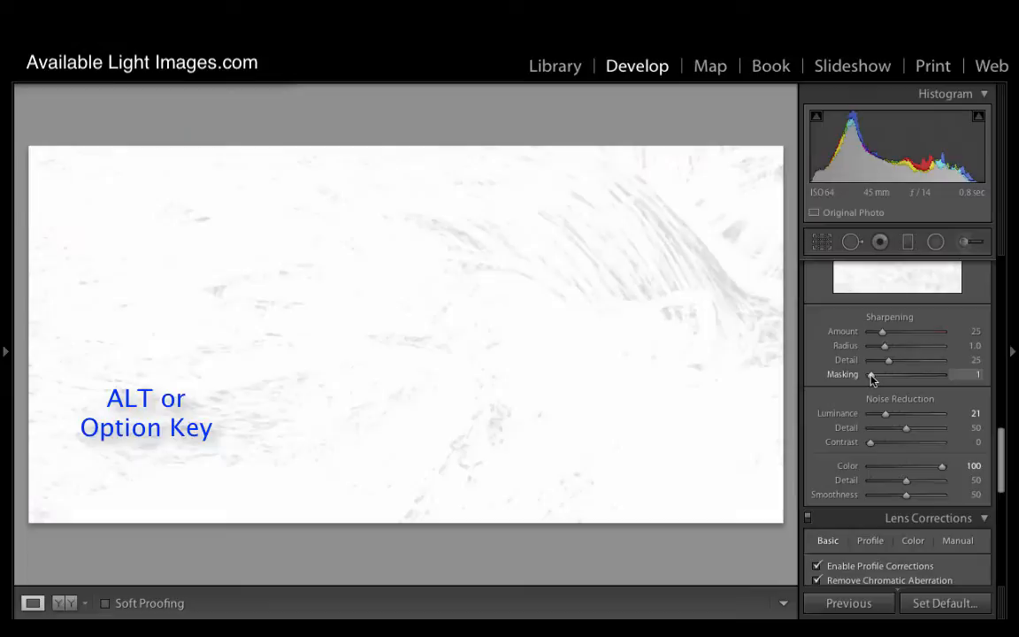
{"action": "left_click_drag", "start_coordinate": [872, 379], "coordinate": [870, 379]}
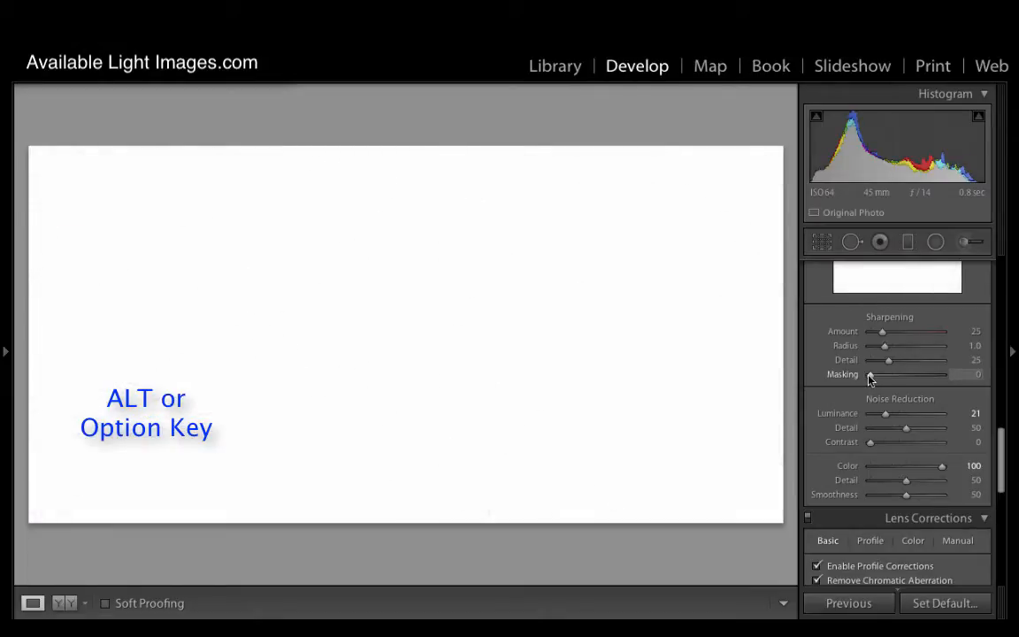
{"action": "left_click_drag", "start_coordinate": [871, 378], "coordinate": [890, 378]}
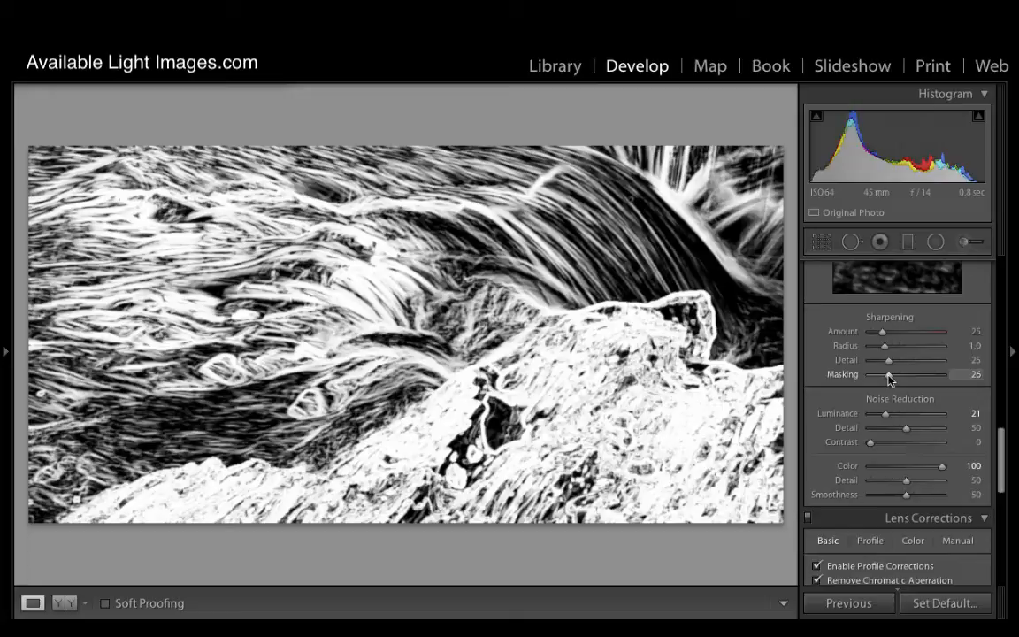
{"action": "left_click_drag", "start_coordinate": [890, 379], "coordinate": [895, 379]}
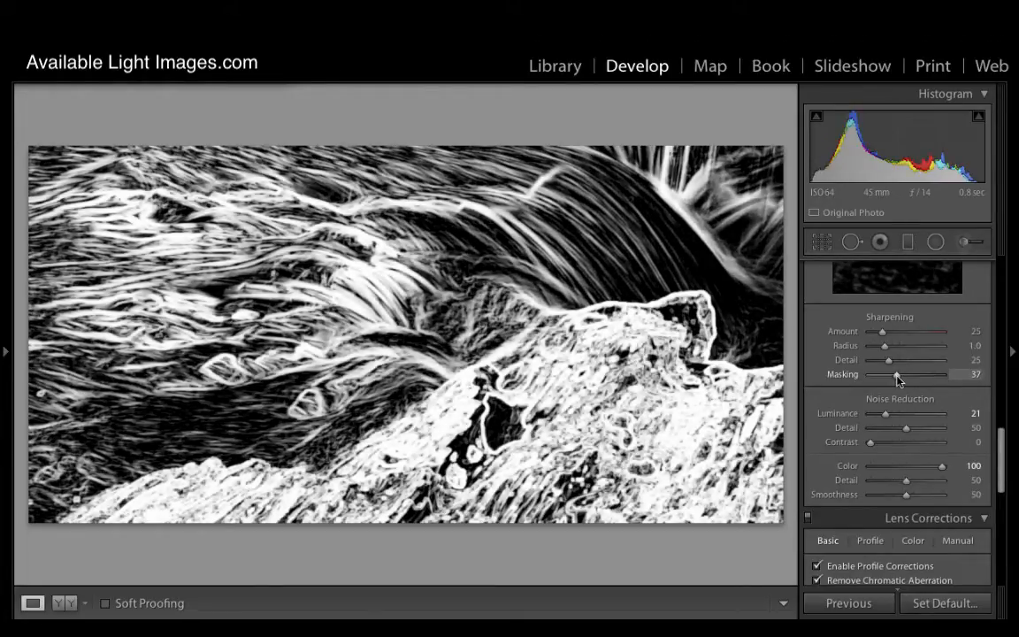
{"action": "left_click_drag", "start_coordinate": [894, 378], "coordinate": [945, 380]}
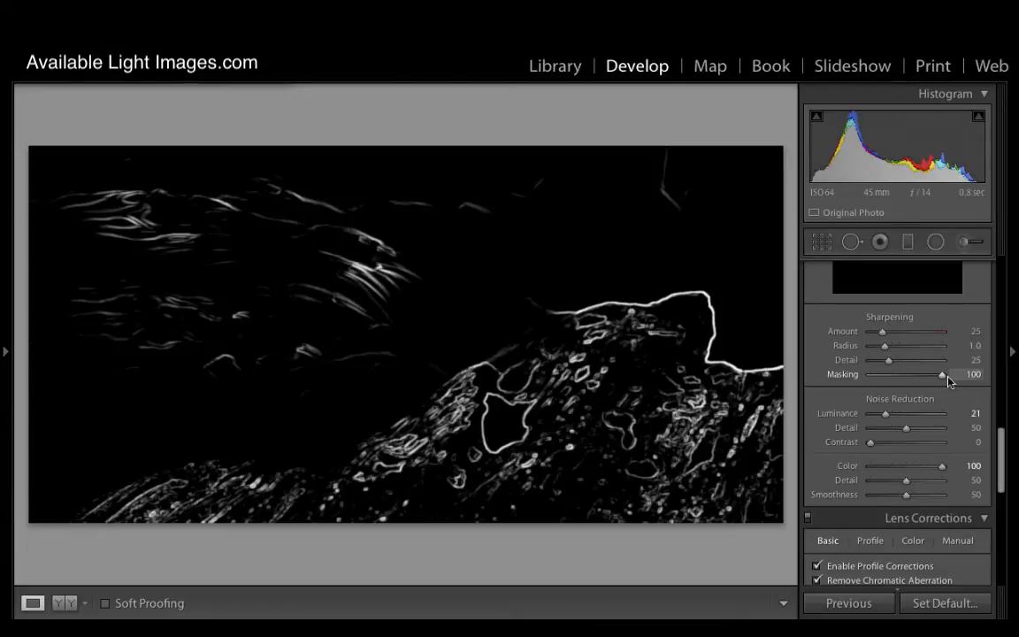
{"action": "left_click_drag", "start_coordinate": [947, 380], "coordinate": [947, 379]}
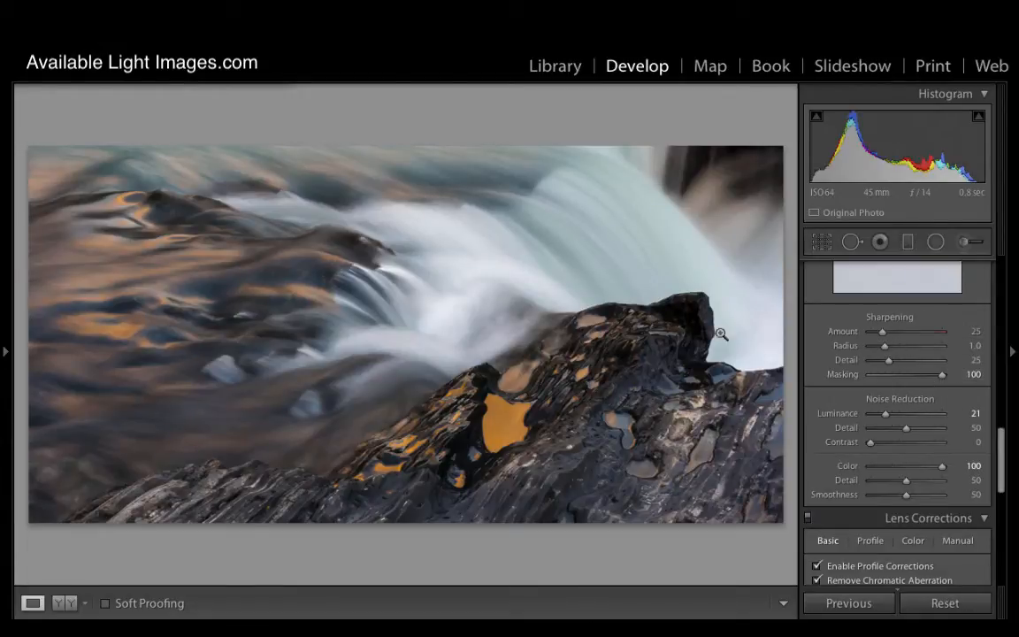
Raise the sharpening amount while inspecting a 1:1 close-up of the rock peak
{"action": "left_click", "coordinate": [431, 338]}
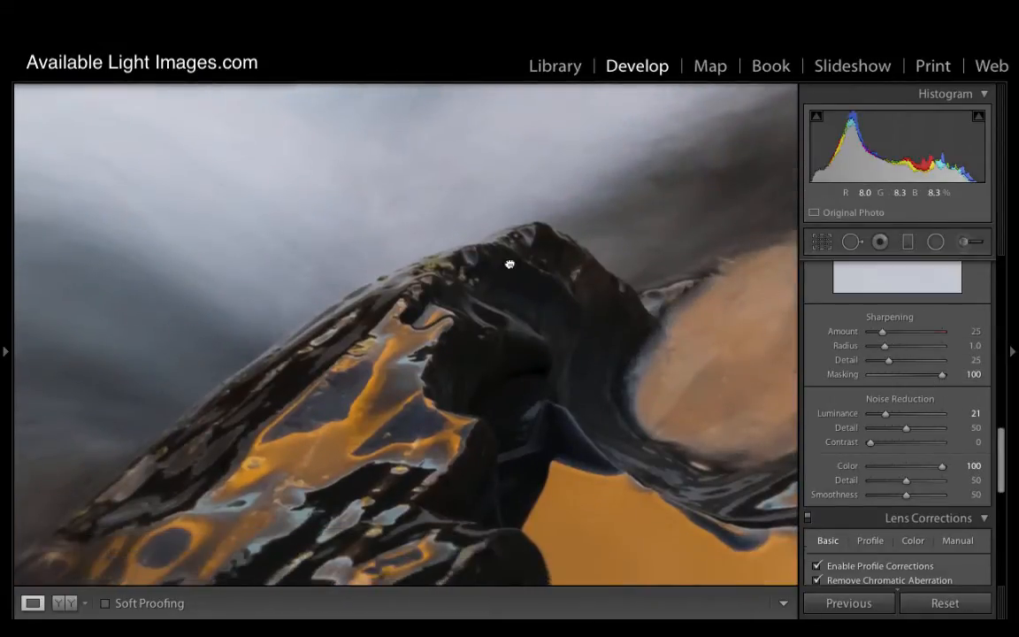
{"action": "left_click_drag", "start_coordinate": [530, 377], "coordinate": [517, 200]}
{"action": "left_click_drag", "start_coordinate": [884, 335], "coordinate": [906, 337]}
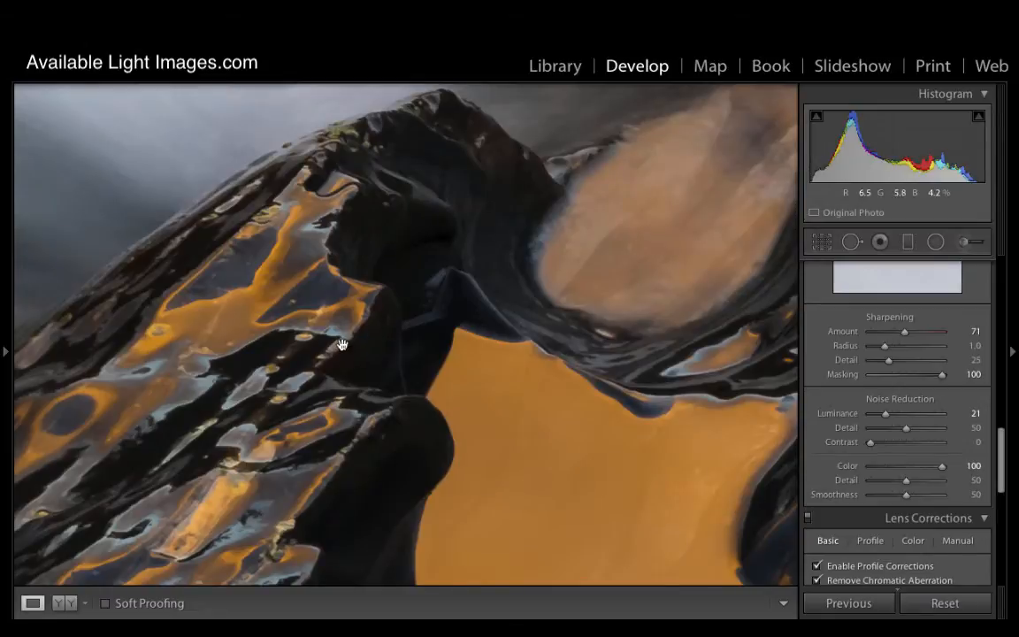
Check close-ups of the waterfall and water, then lower the sharpening amount to 45
{"action": "left_click", "coordinate": [310, 314]}
{"action": "left_click", "coordinate": [322, 266]}
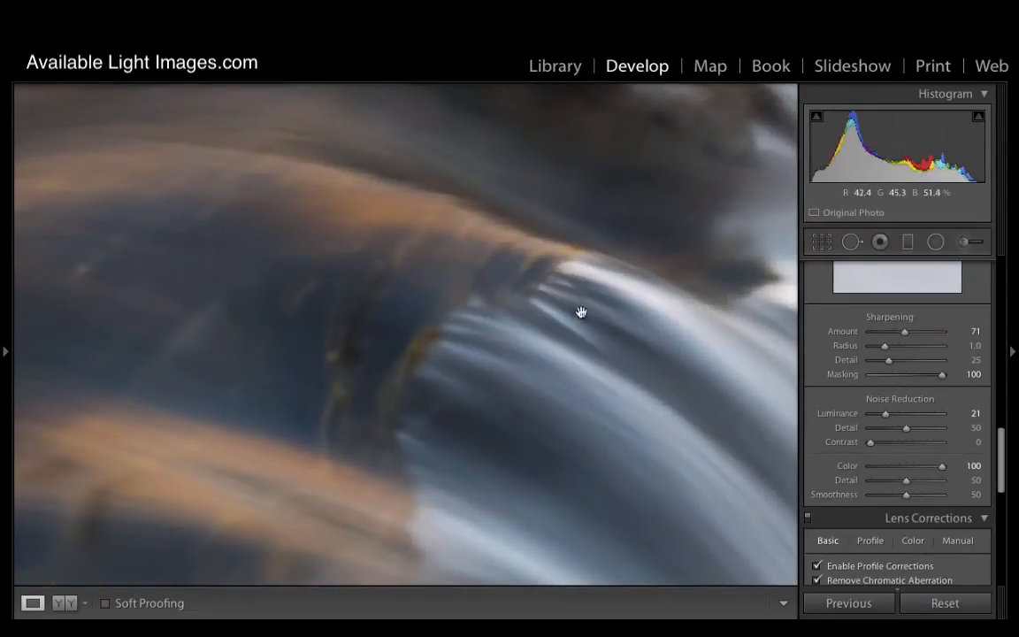
{"action": "left_click", "coordinate": [471, 324]}
{"action": "left_click", "coordinate": [145, 201]}
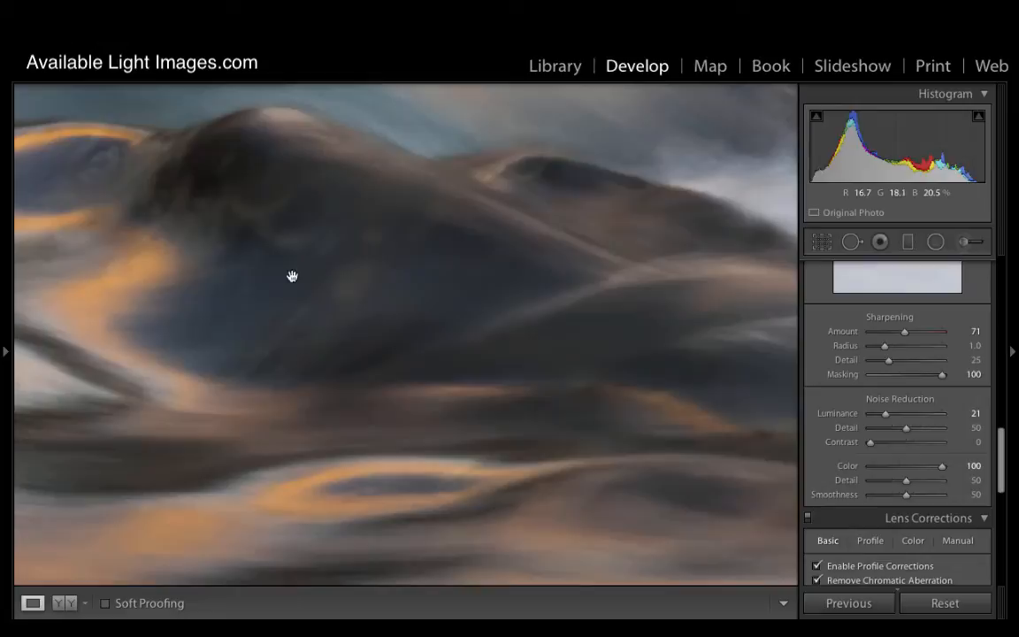
{"action": "left_click_drag", "start_coordinate": [243, 246], "coordinate": [500, 274]}
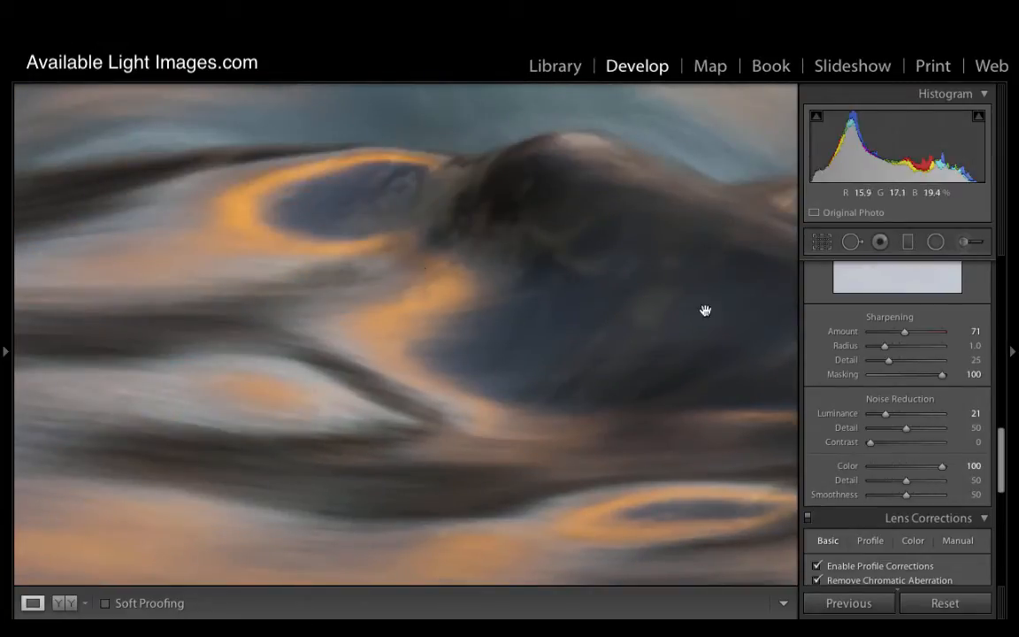
{"action": "mouse_move", "coordinate": [905, 334]}
{"action": "left_mouse_down"}
{"action": "mouse_move", "coordinate": [884, 334]}
{"action": "mouse_move", "coordinate": [926, 335]}
{"action": "mouse_move", "coordinate": [891, 337]}
{"action": "left_mouse_up"}
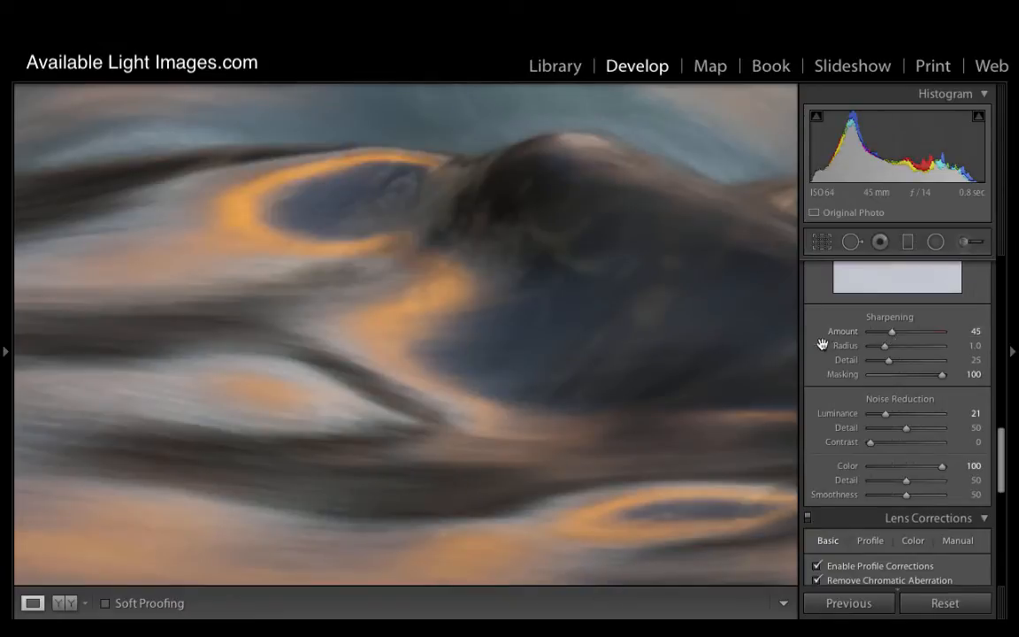
Exaggerate sharpening on the rock at 1:1, then settle the amount at 41
{"action": "left_click", "coordinate": [537, 300]}
{"action": "left_click", "coordinate": [616, 424]}
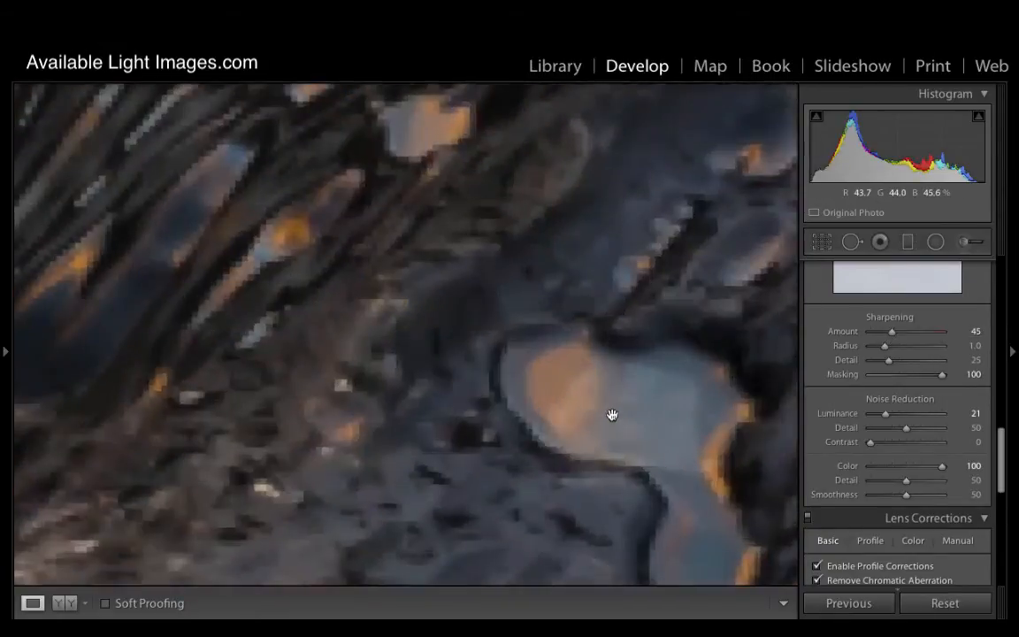
{"action": "mouse_move", "coordinate": [894, 334]}
{"action": "left_mouse_down"}
{"action": "mouse_move", "coordinate": [935, 337]}
{"action": "mouse_move", "coordinate": [927, 343]}
{"action": "left_mouse_up"}
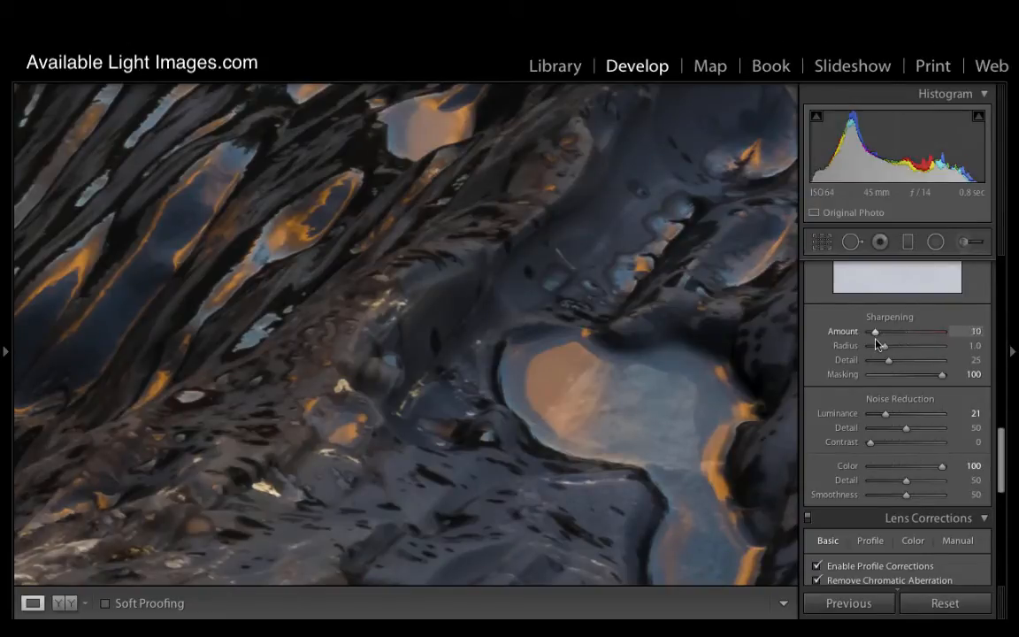
{"action": "left_click_drag", "start_coordinate": [927, 342], "coordinate": [897, 336]}
{"action": "left_click_drag", "start_coordinate": [248, 274], "coordinate": [478, 310]}
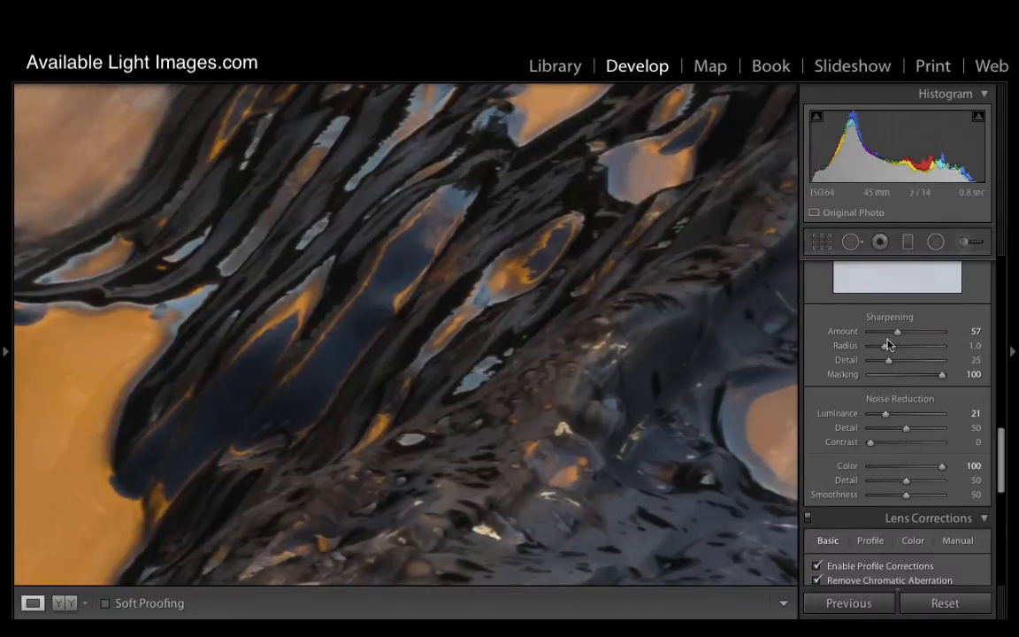
{"action": "mouse_move", "coordinate": [899, 333]}
{"action": "left_mouse_down"}
{"action": "mouse_move", "coordinate": [921, 337]}
{"action": "mouse_move", "coordinate": [888, 340]}
{"action": "left_mouse_up"}
Lower masking to 56 while previewing the mask, then return to the fitted view
{"action": "left_click_drag", "start_coordinate": [941, 376], "coordinate": [906, 379]}
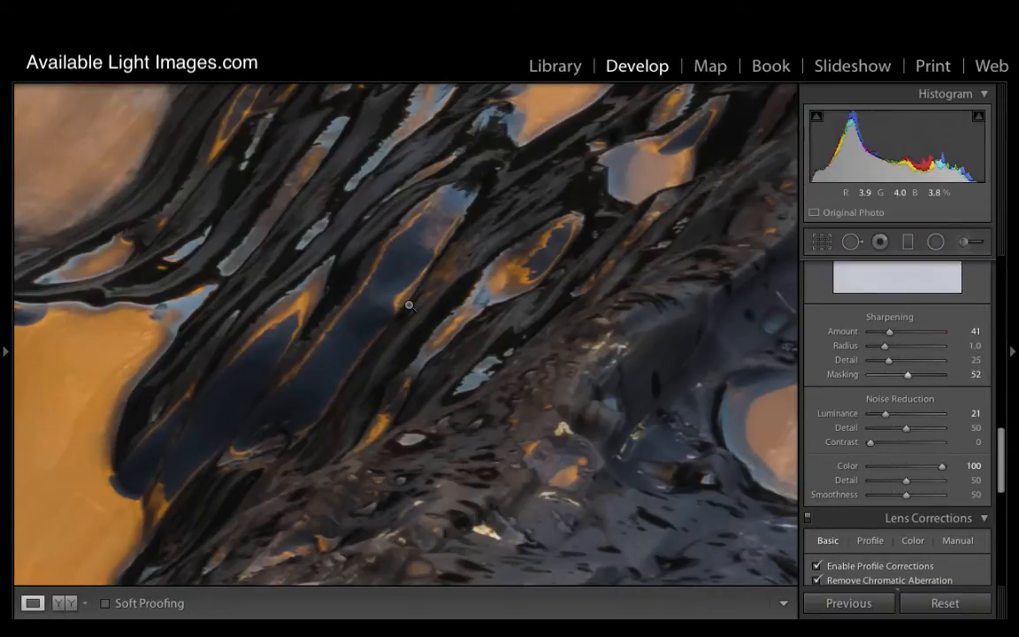
{"action": "key", "text": "z"}
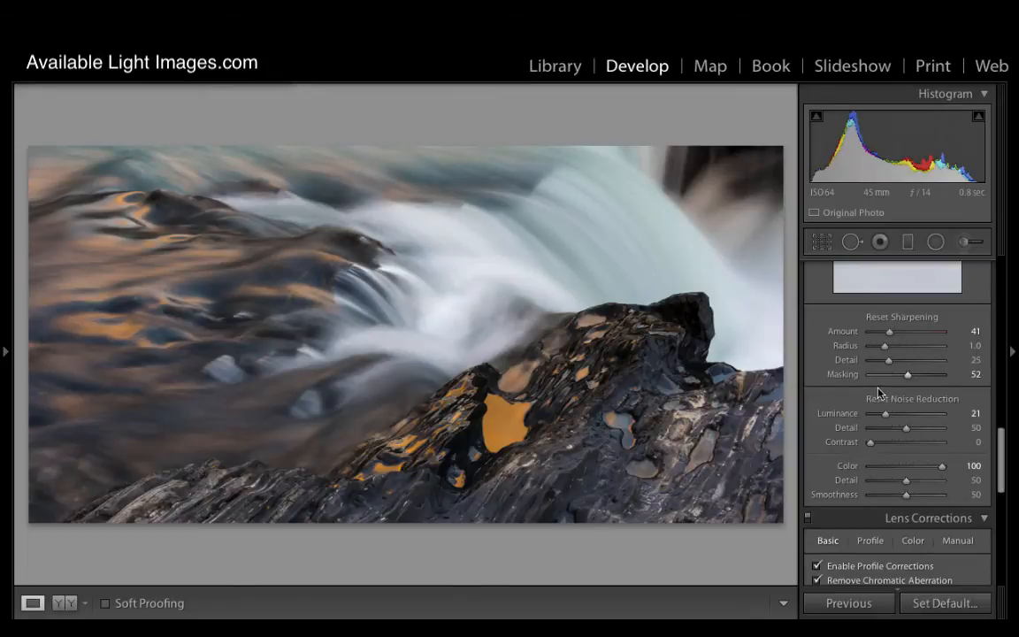
{"action": "left_click_drag", "start_coordinate": [907, 379], "coordinate": [911, 379]}
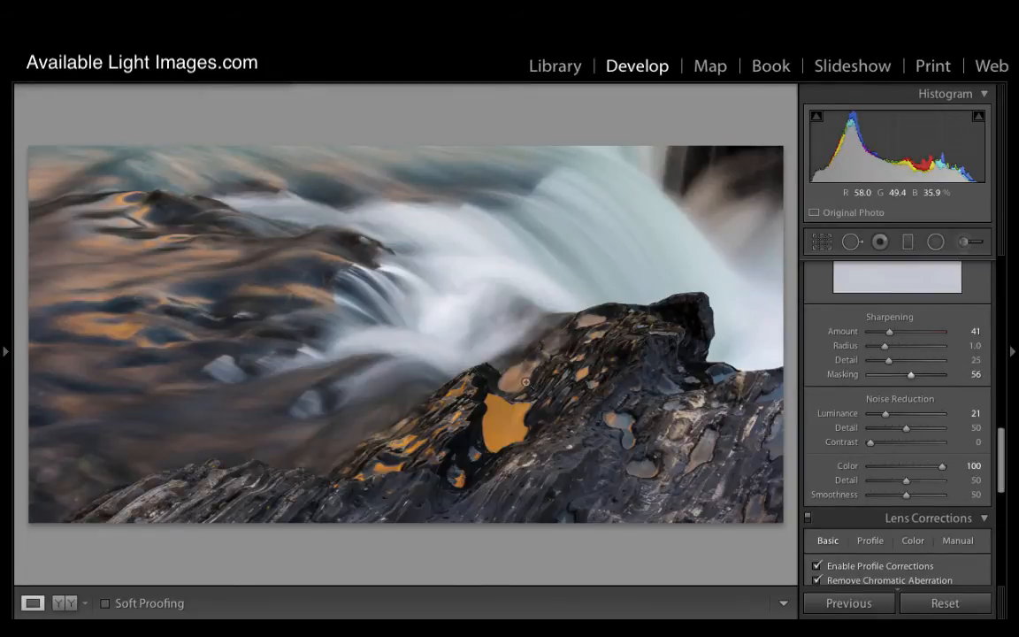
{"action": "left_click", "coordinate": [478, 389]}
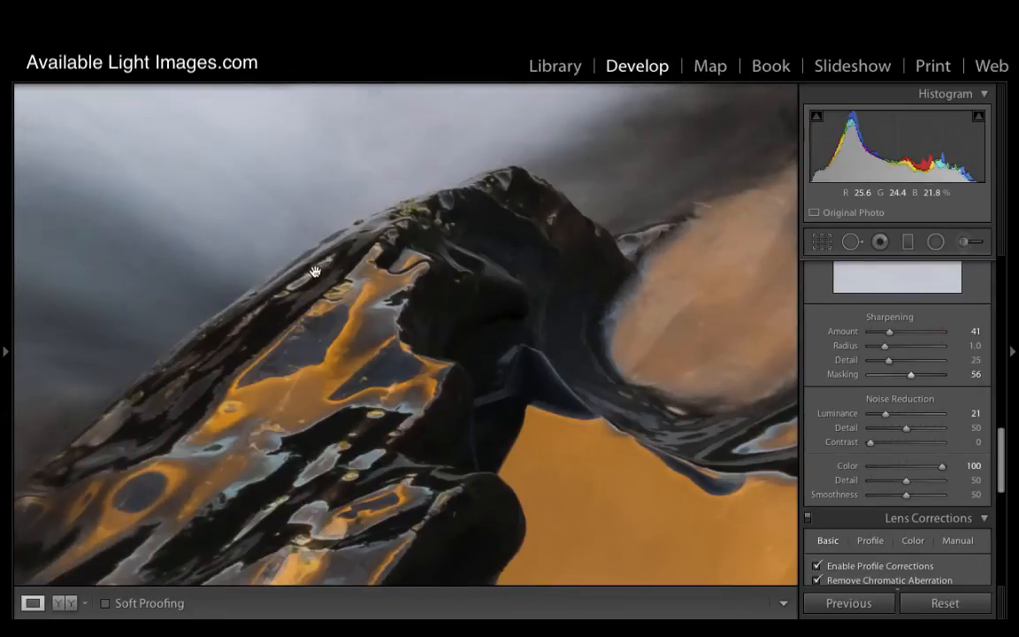
{"action": "left_click", "coordinate": [150, 254]}
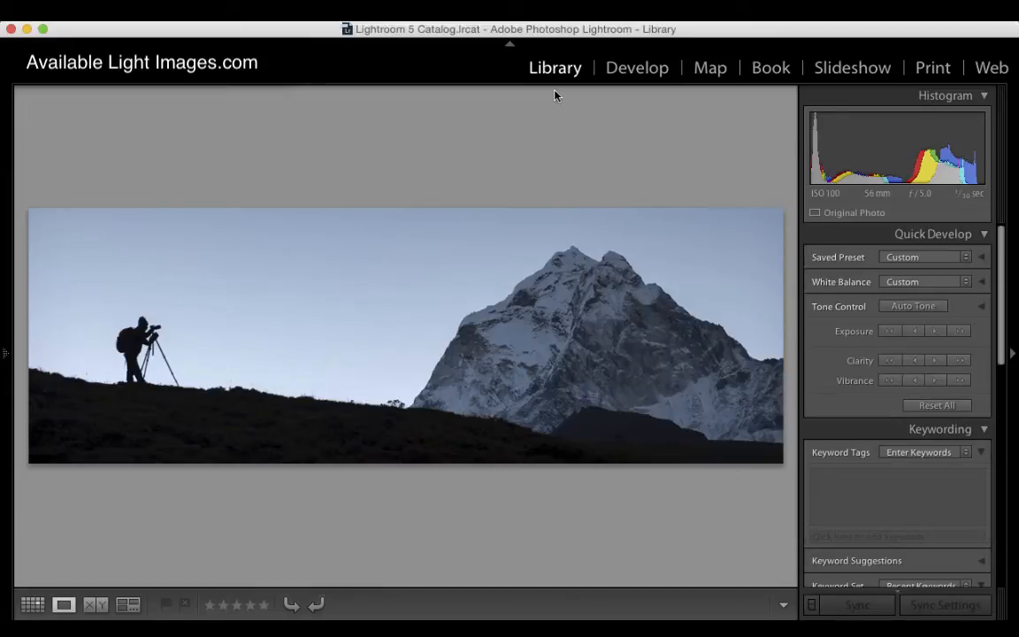
Start an export of the mountain photo to the hard drive with the export location options expanded
{"action": "left_click", "coordinate": [113, 12]}
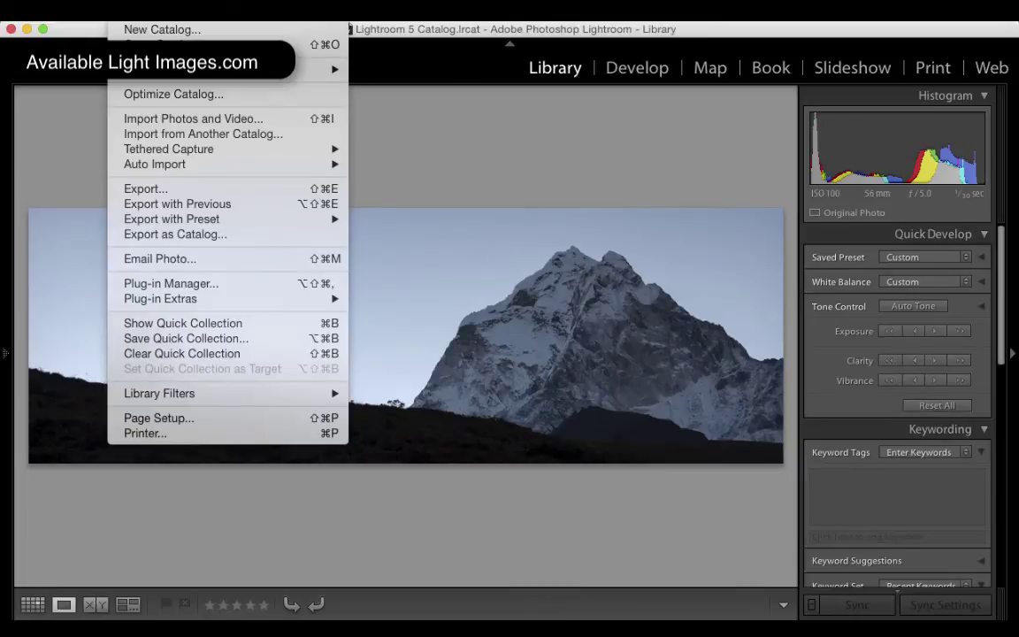
{"action": "left_click", "coordinate": [153, 188]}
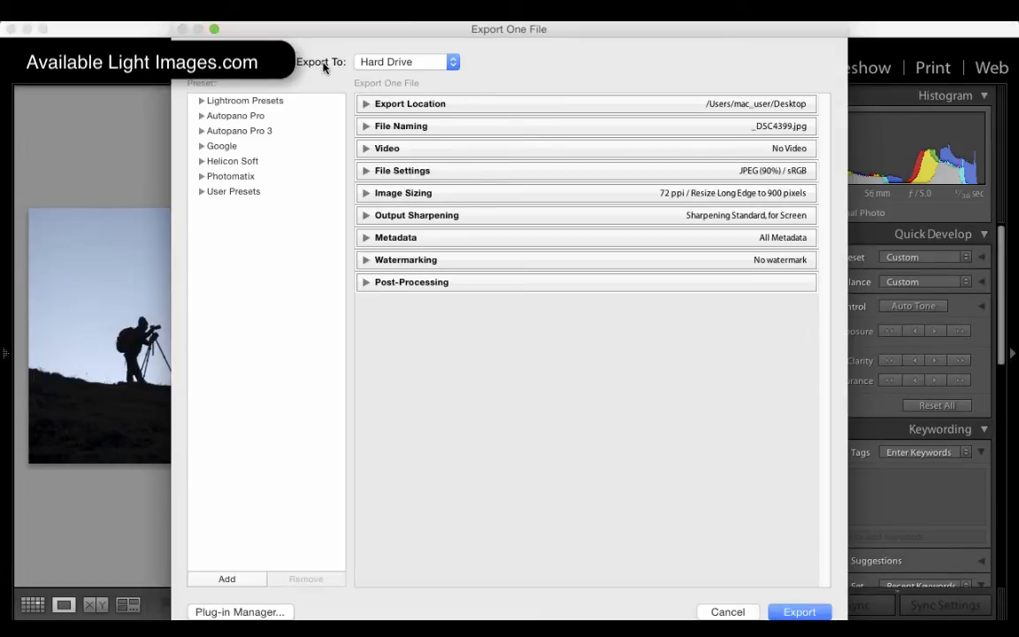
{"action": "left_click", "coordinate": [445, 69]}
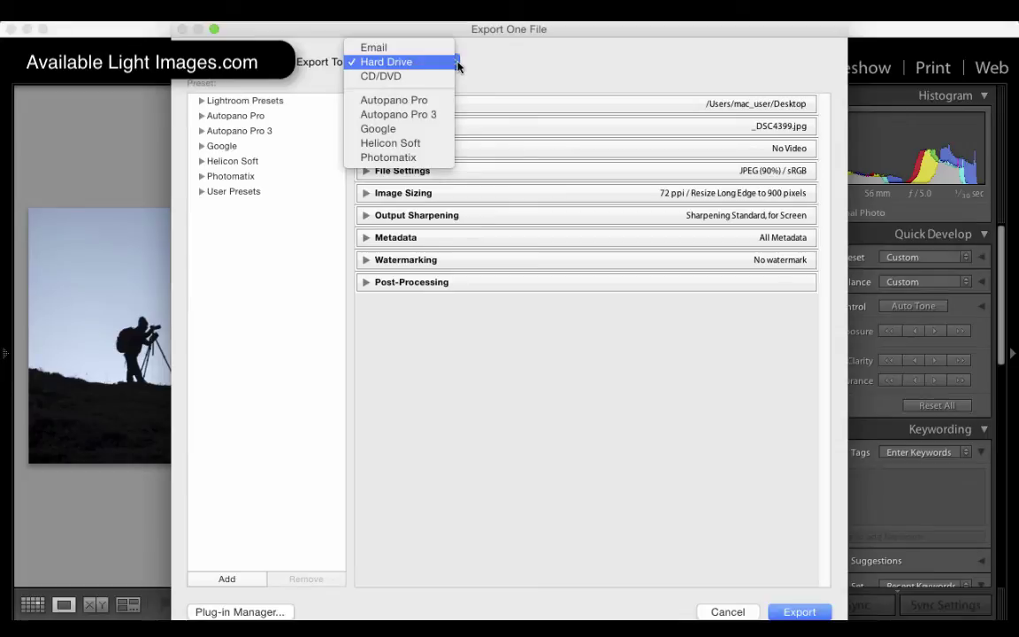
{"action": "left_click", "coordinate": [387, 64]}
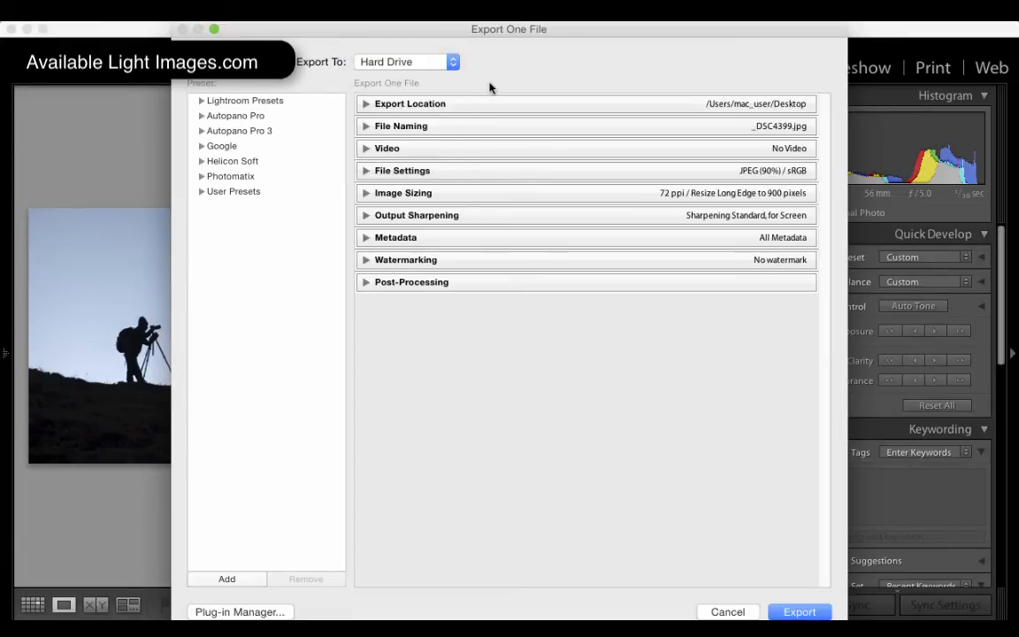
{"action": "left_click", "coordinate": [367, 103]}
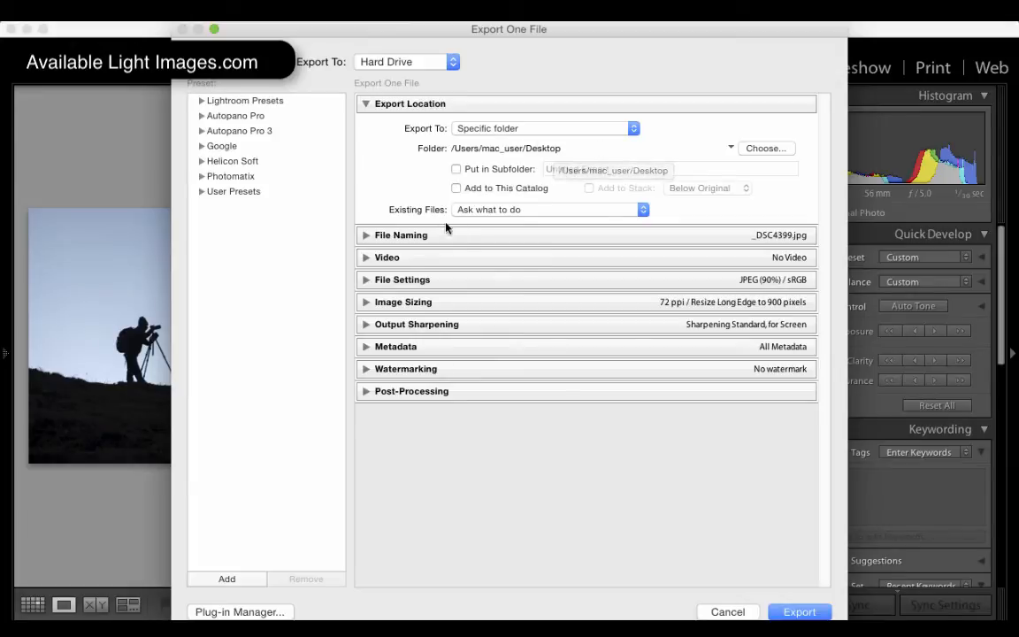
{"action": "left_click", "coordinate": [456, 169]}
{"action": "left_click_drag", "start_coordinate": [614, 169], "coordinate": [532, 171]}
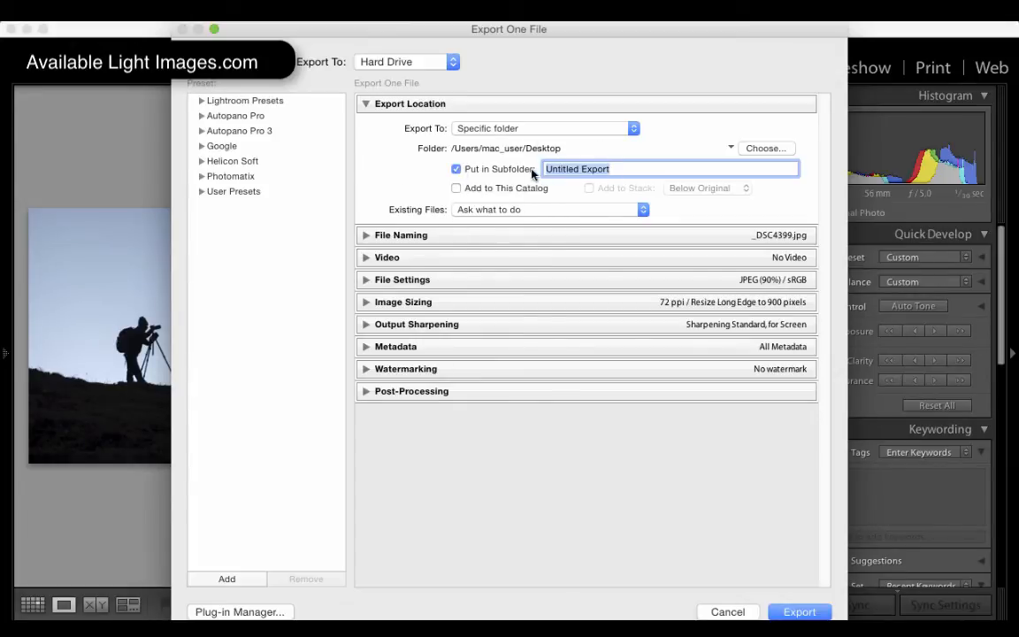
{"action": "type", "text": "Nepal"}
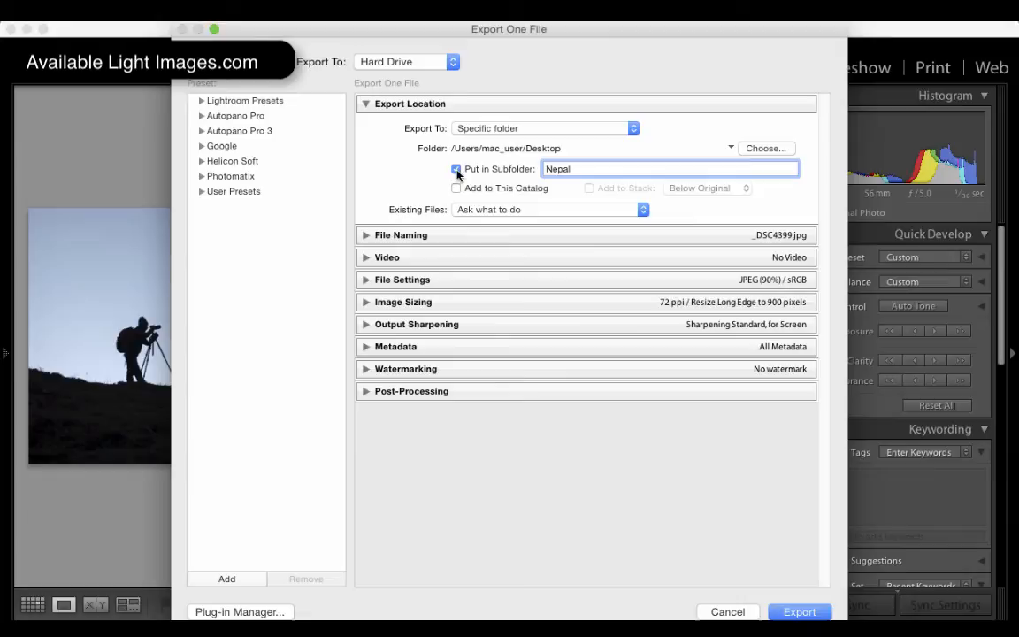
{"action": "left_click", "coordinate": [366, 237]}
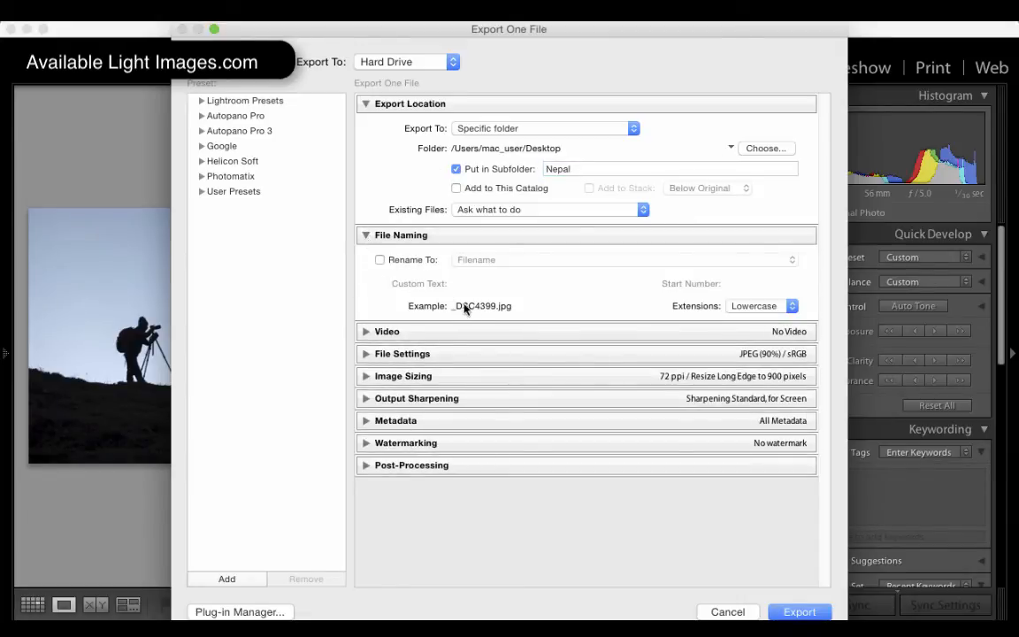
{"action": "left_click", "coordinate": [379, 261]}
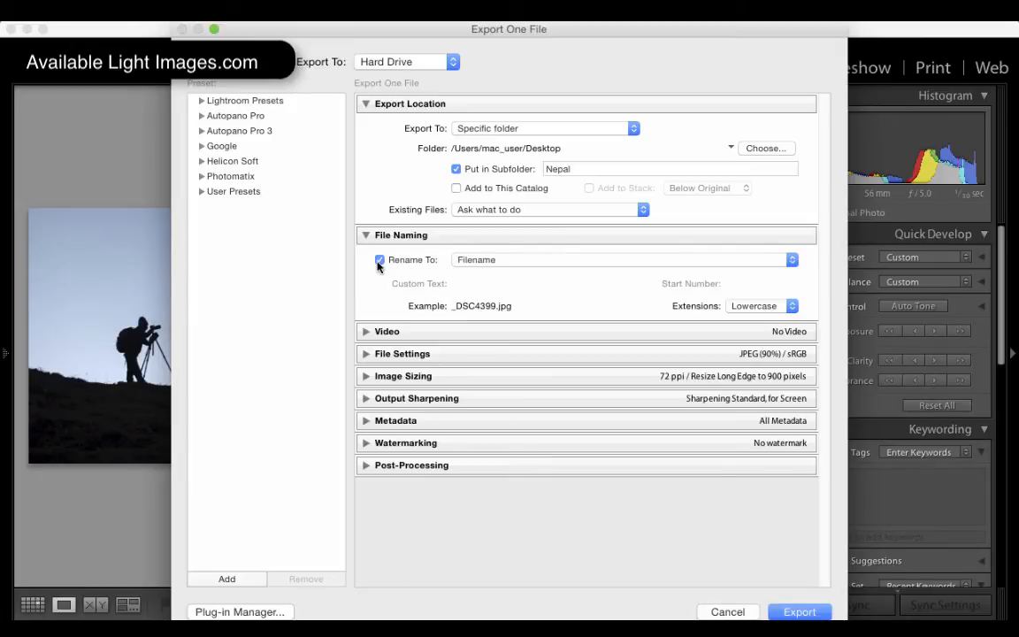
{"action": "left_click", "coordinate": [380, 260]}
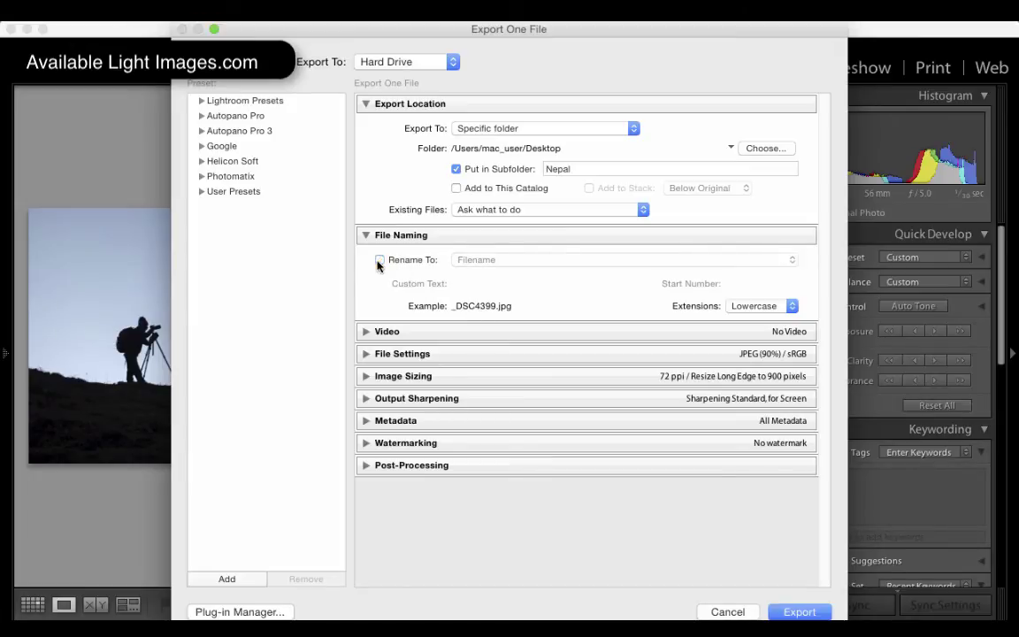
Keep JPEG as the export format and sRGB as the colour space in File Settings
{"action": "left_click", "coordinate": [364, 355]}
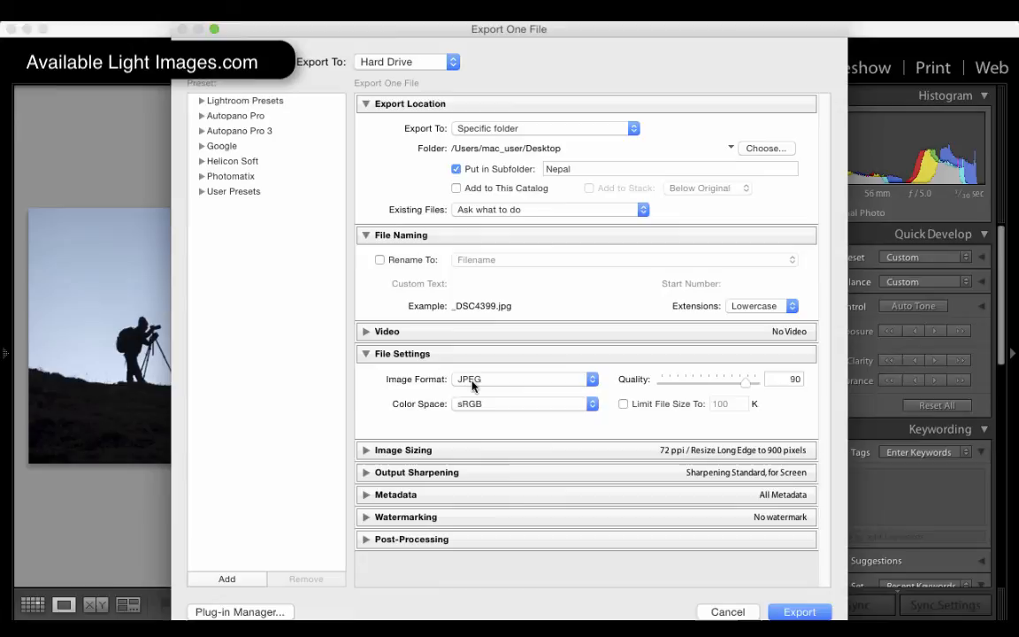
{"action": "left_click", "coordinate": [592, 383]}
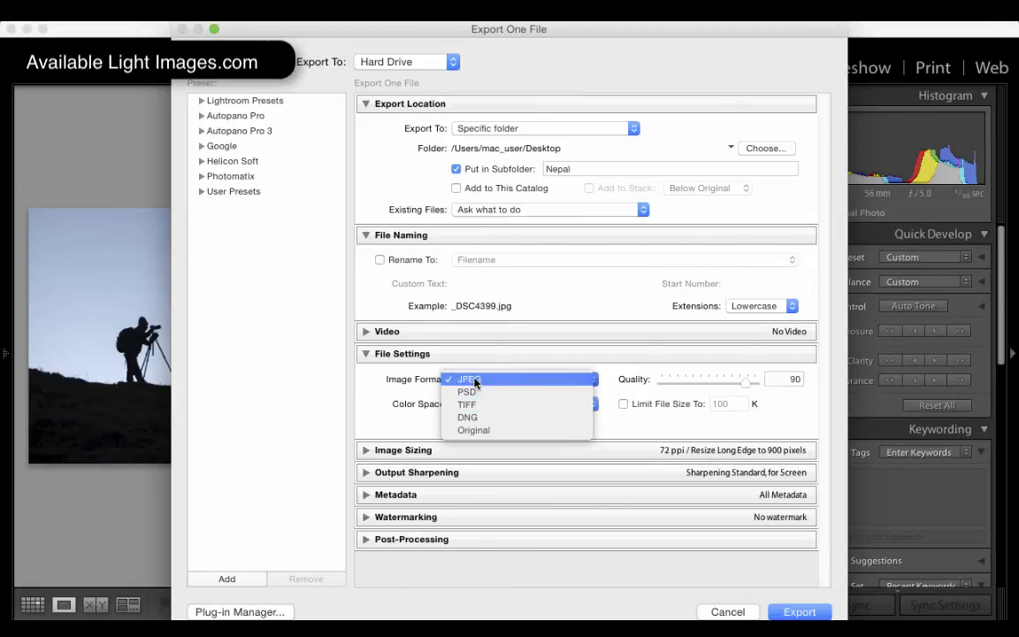
{"action": "left_click", "coordinate": [473, 382]}
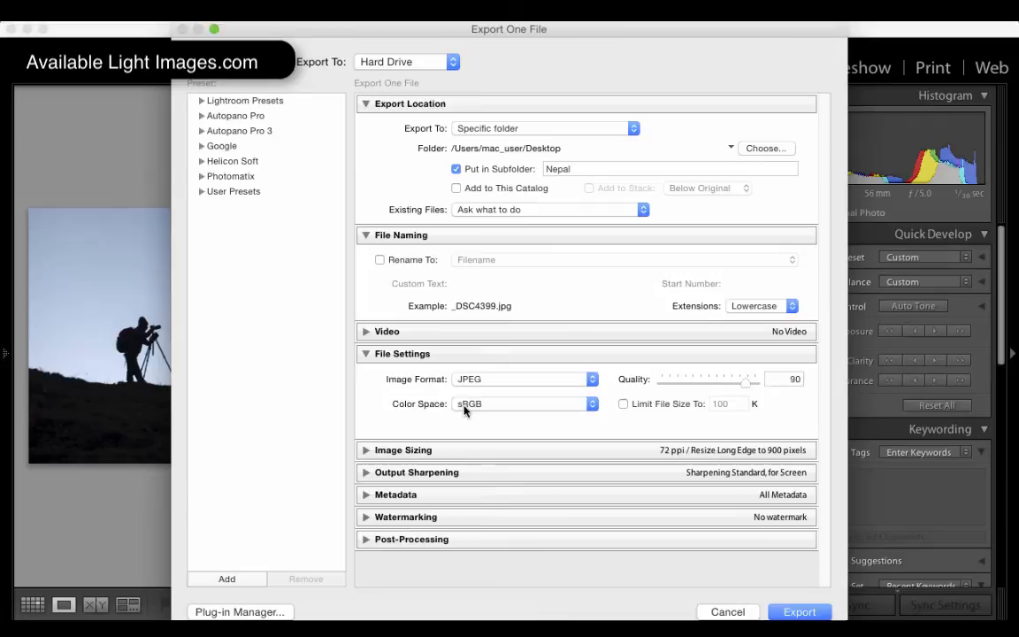
{"action": "left_click", "coordinate": [460, 406]}
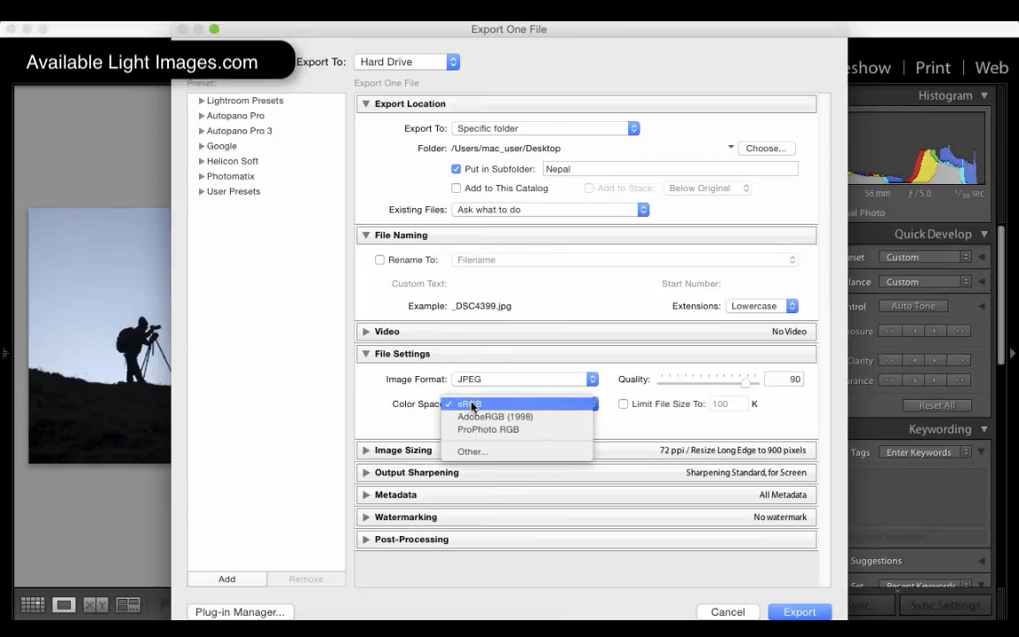
{"action": "left_click", "coordinate": [473, 406]}
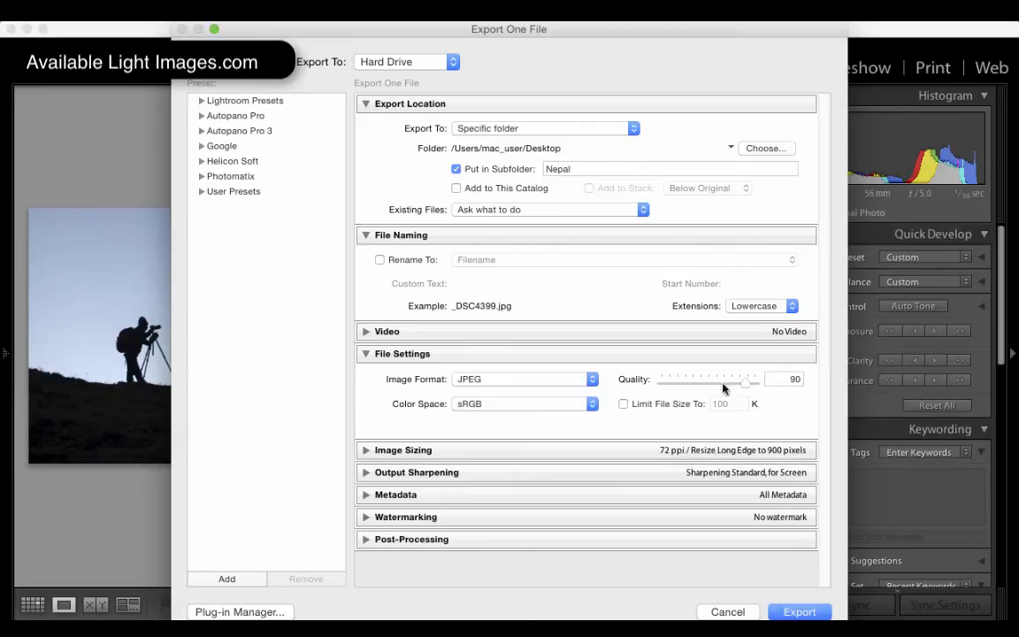
Limit the exported file size to 500 K
{"action": "left_click", "coordinate": [624, 406]}
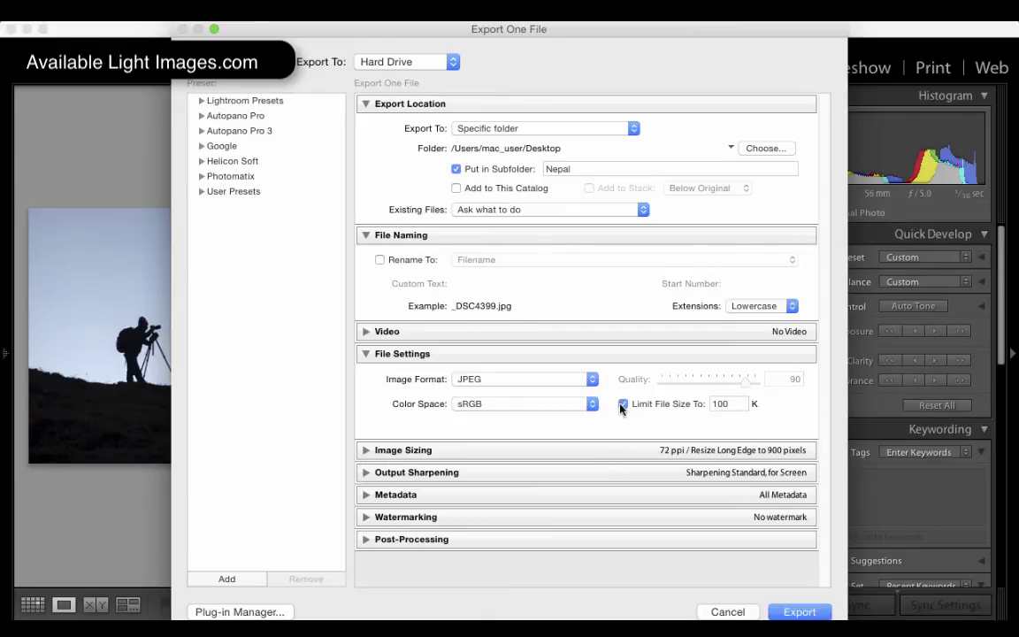
{"action": "double_click", "coordinate": [721, 403]}
{"action": "type", "text": "500"}
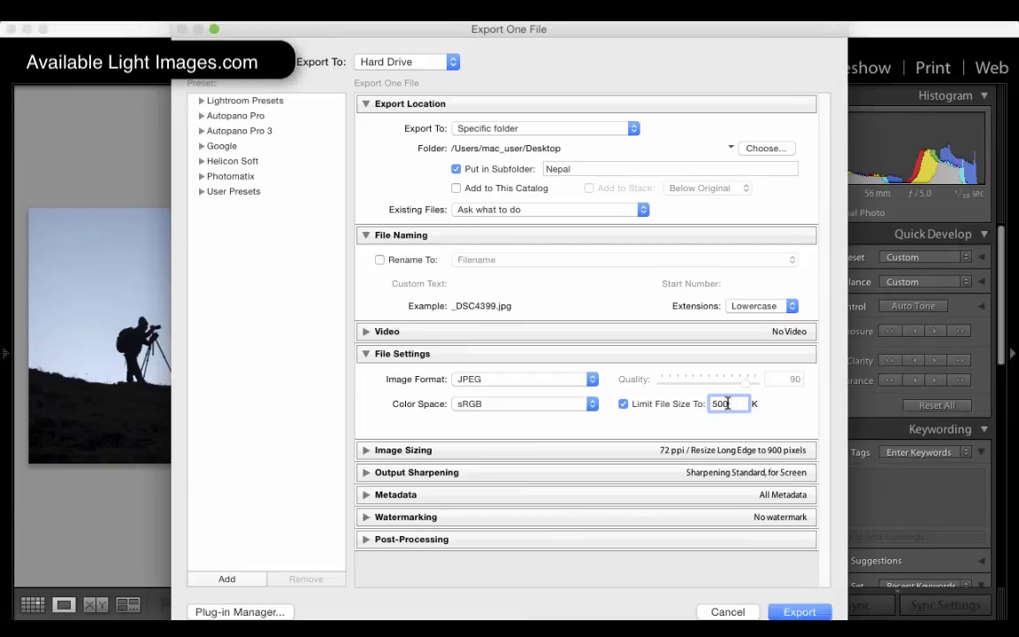
{"action": "left_click", "coordinate": [364, 453]}
{"action": "scroll", "coordinate": [477, 433], "scroll_direction": "down", "scroll_amount": 1}
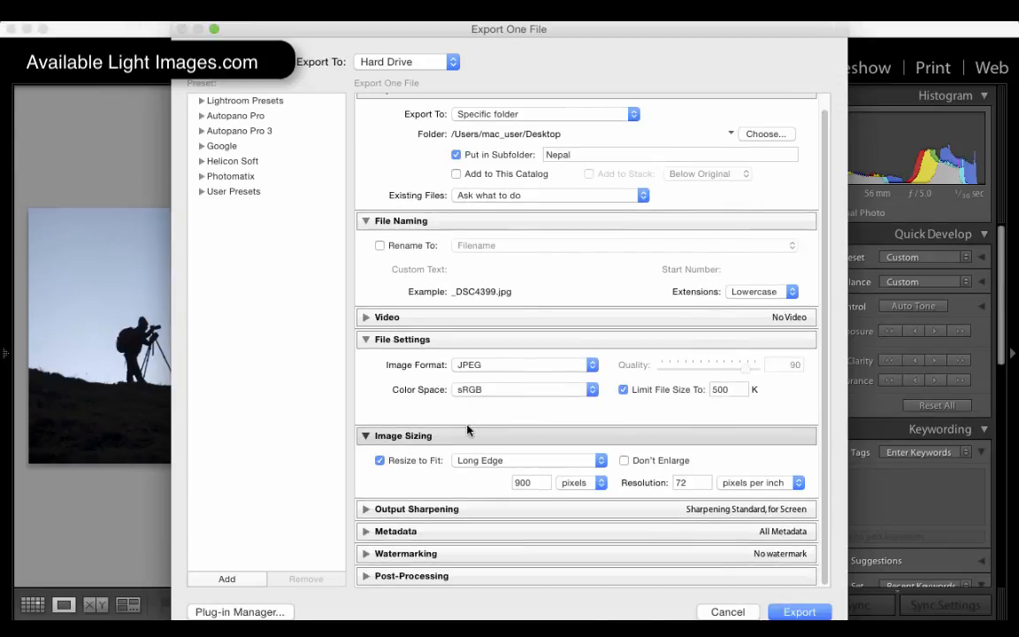
Resize to fit a 900-pixel long edge, trying Width & Height before returning to Long Edge
{"action": "double_click", "coordinate": [522, 482]}
{"action": "type", "text": "900"}
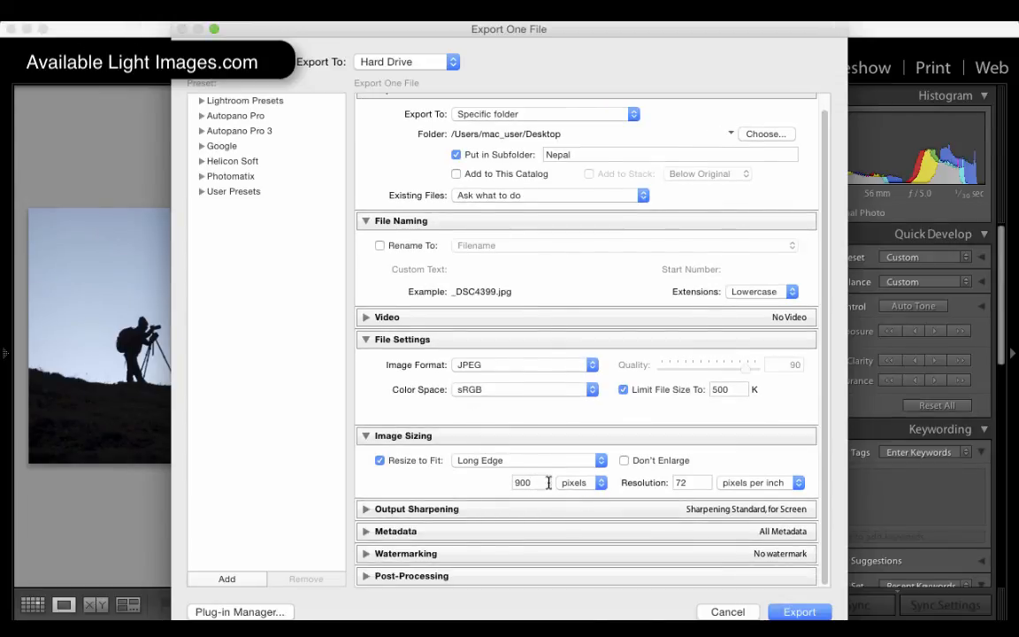
{"action": "left_click", "coordinate": [596, 464]}
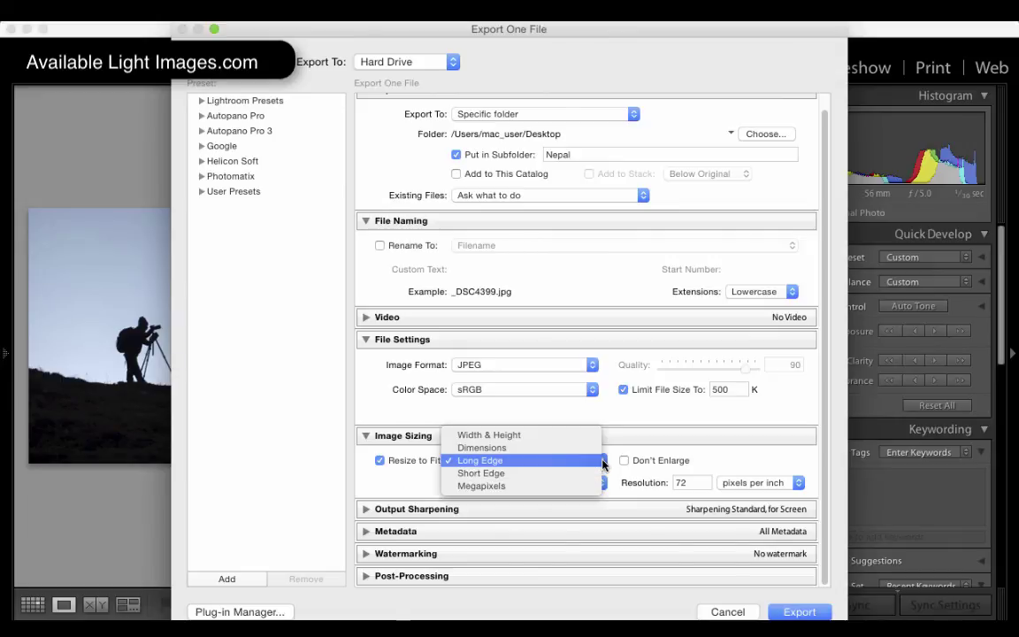
{"action": "left_click", "coordinate": [544, 435]}
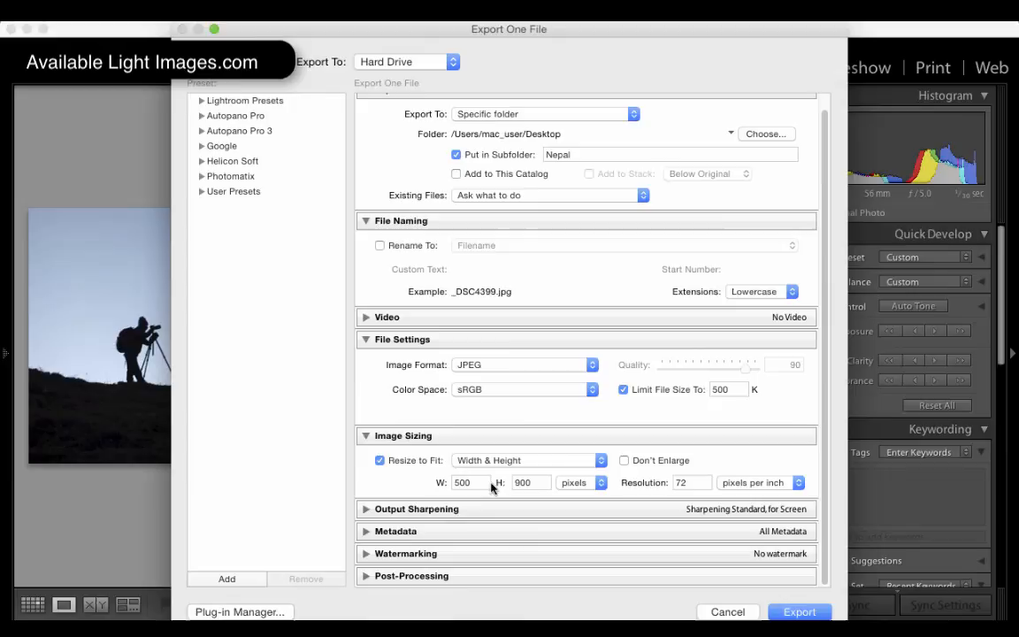
{"action": "left_click", "coordinate": [584, 461]}
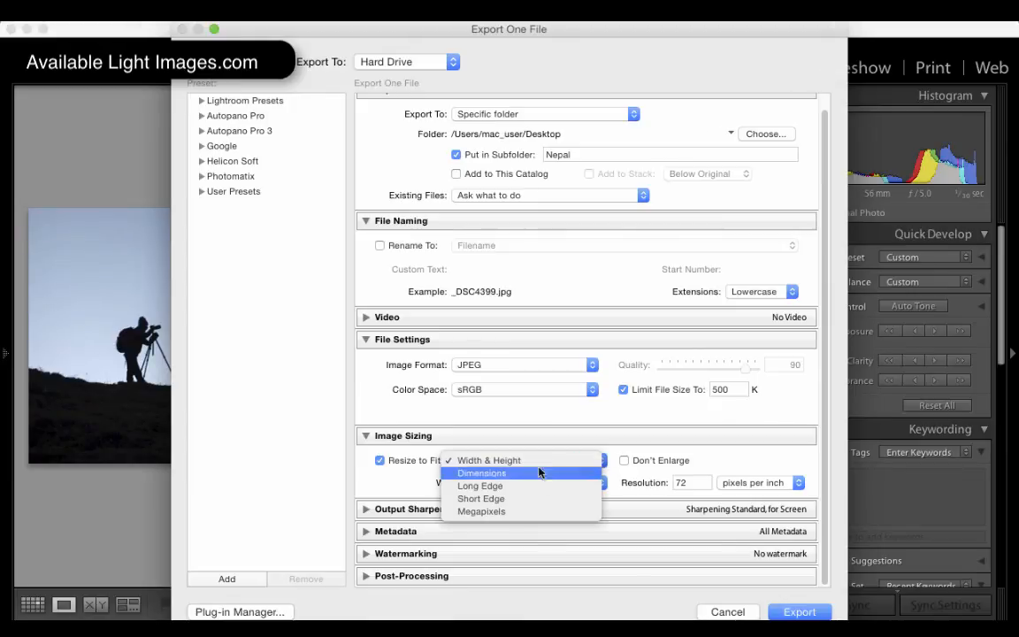
{"action": "left_click", "coordinate": [523, 489]}
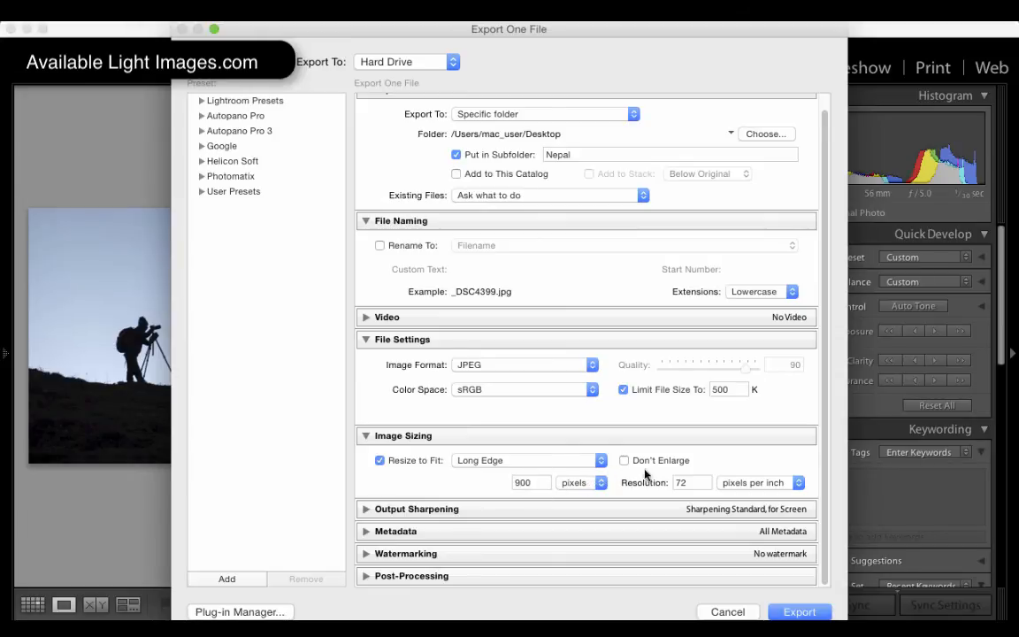
Keep output sharpening set for screen at standard amount
{"action": "left_click", "coordinate": [365, 510]}
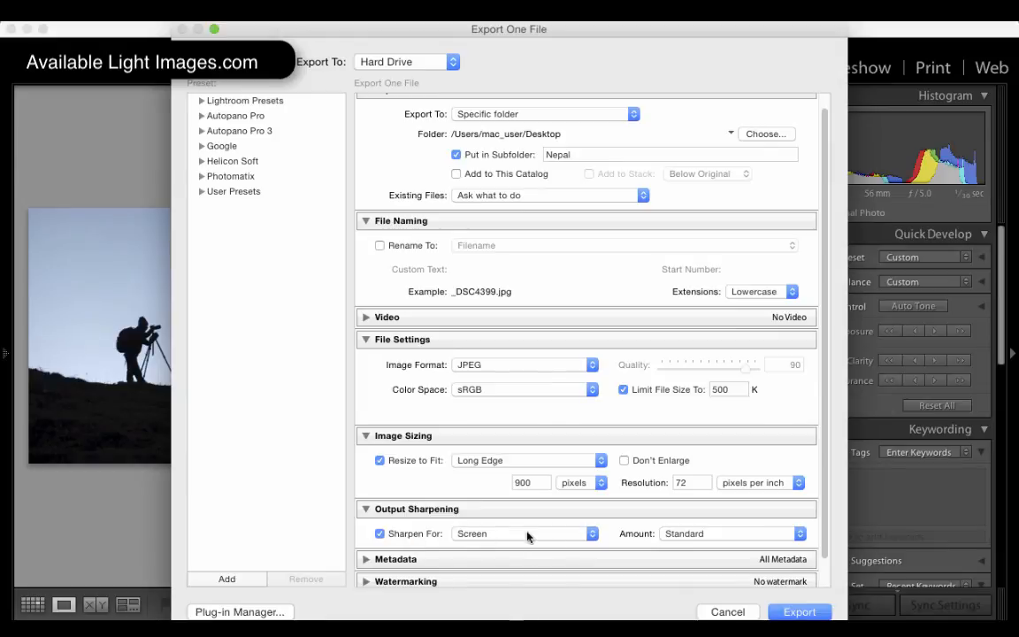
{"action": "left_click", "coordinate": [592, 536]}
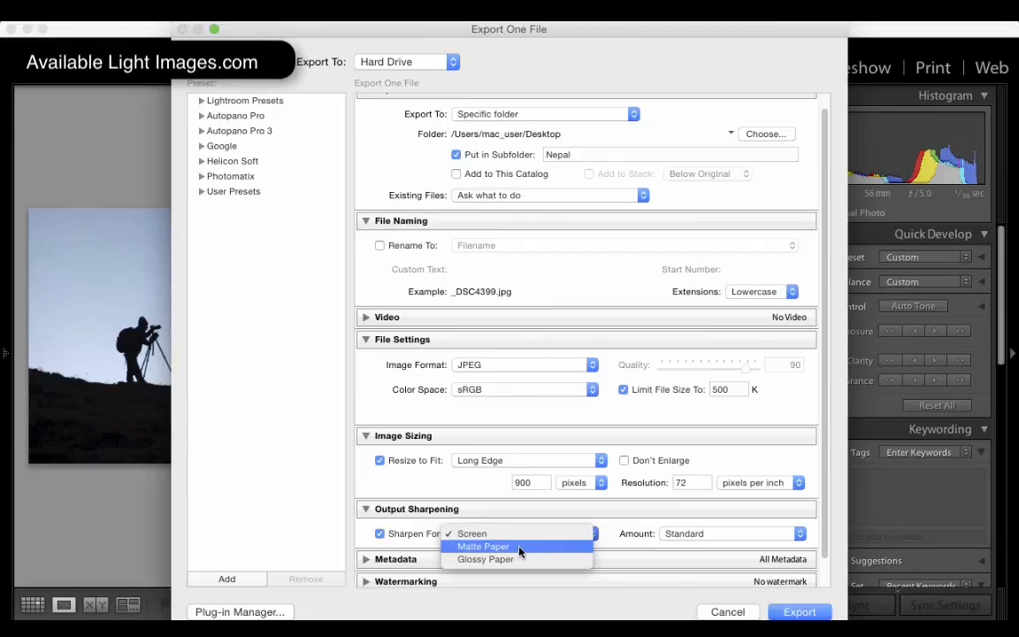
{"action": "left_click", "coordinate": [482, 533]}
{"action": "scroll", "coordinate": [591, 500], "scroll_direction": "down", "scroll_amount": 2}
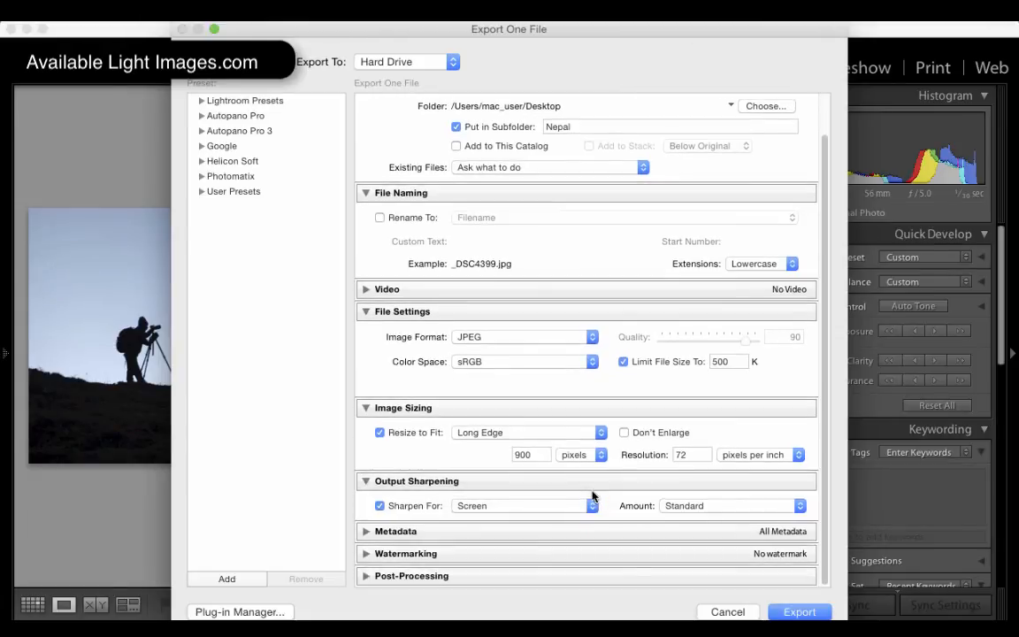
Keep all metadata included in the export and collapse the Metadata section
{"action": "left_click", "coordinate": [366, 531]}
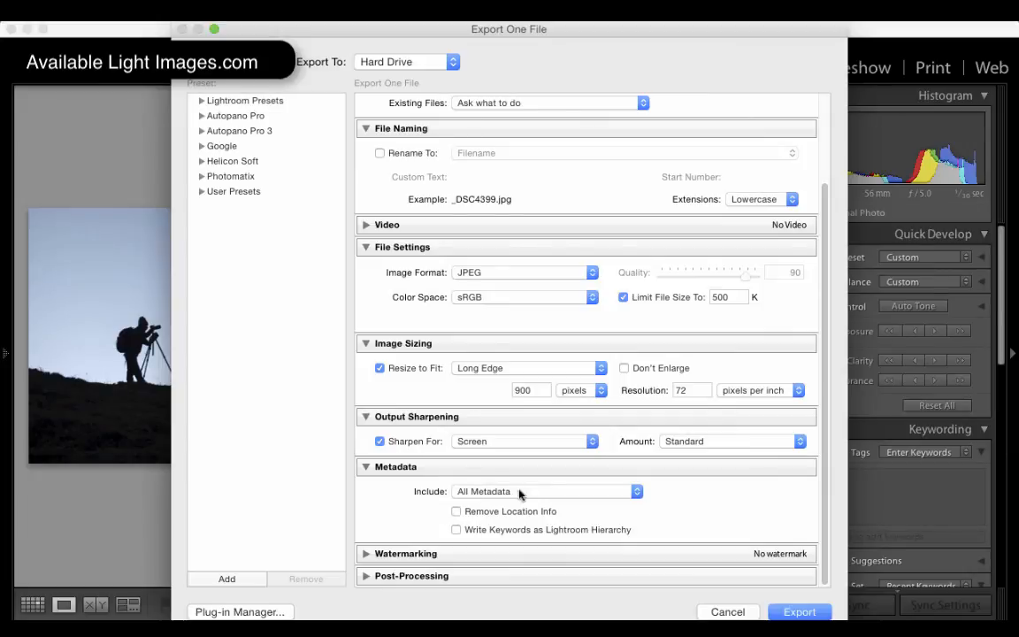
{"action": "left_click", "coordinate": [636, 492]}
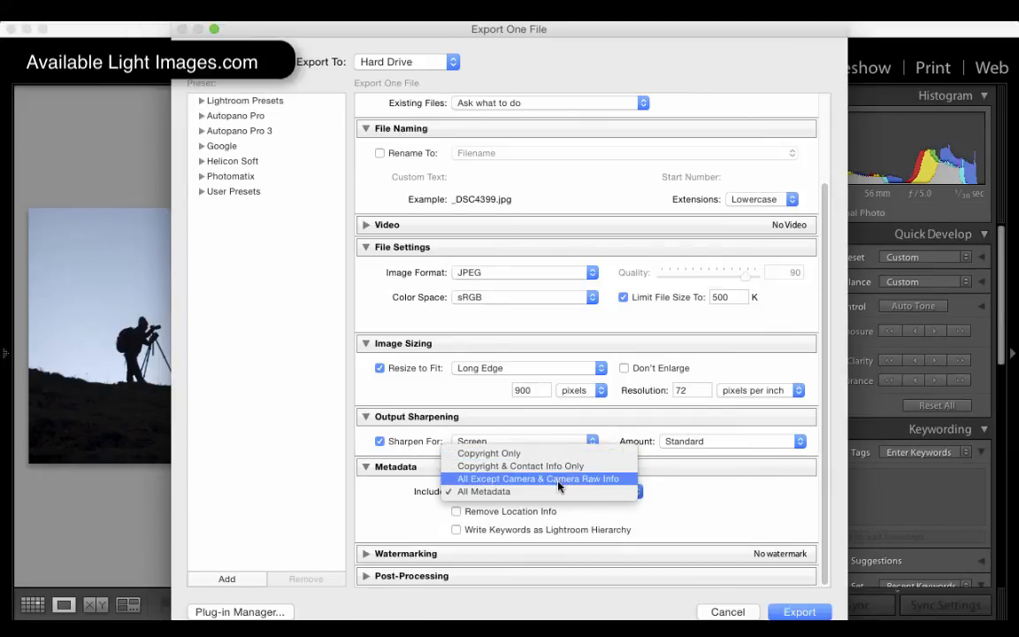
{"action": "left_click", "coordinate": [615, 492]}
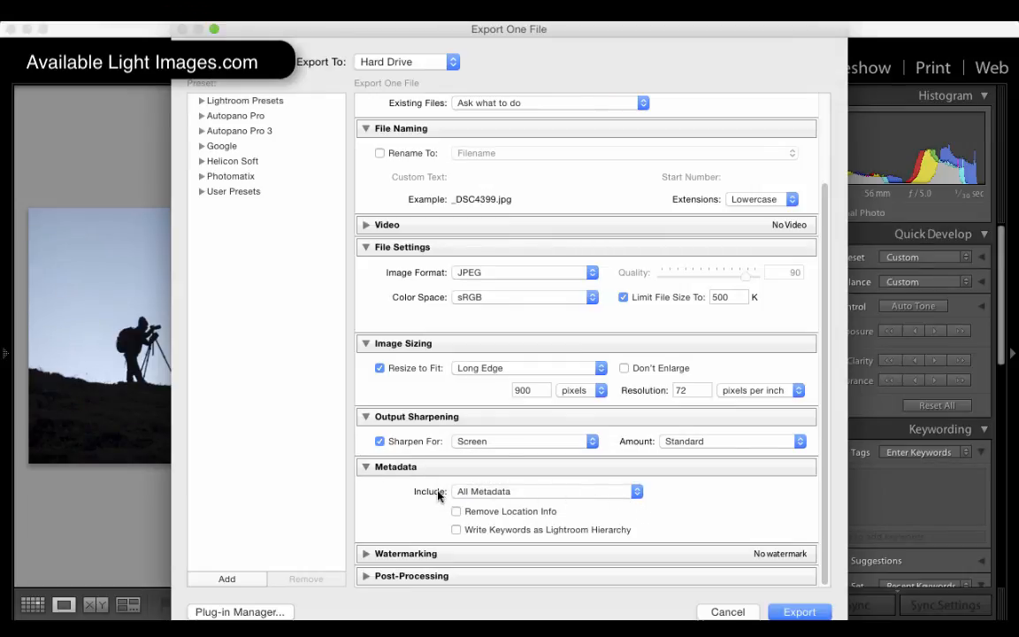
{"action": "left_click", "coordinate": [366, 466]}
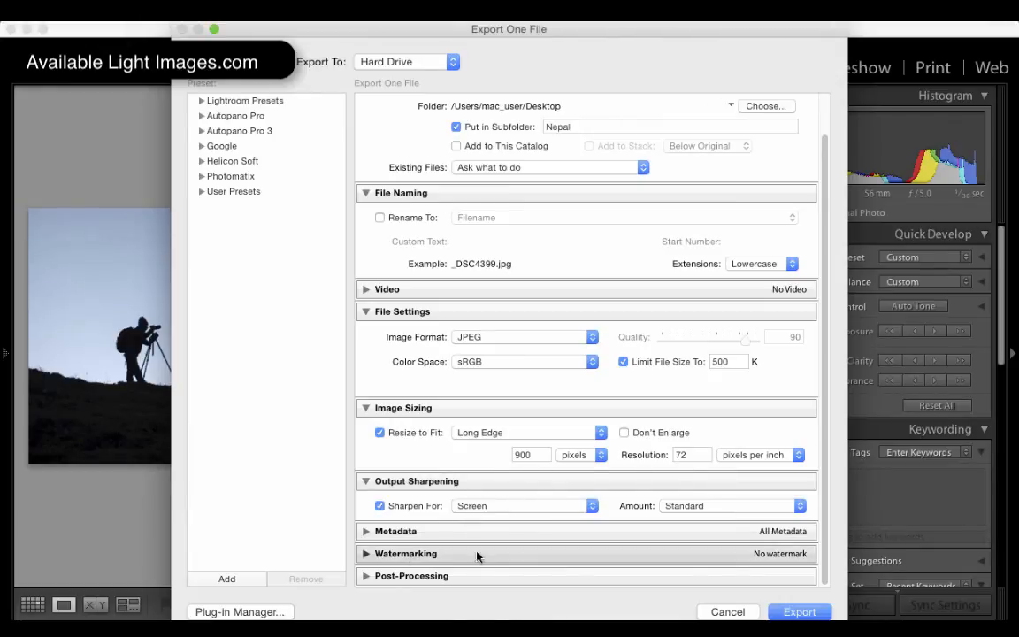
Export the JPEG into the Nepal subfolder and return to the library view
{"action": "left_click", "coordinate": [785, 611]}
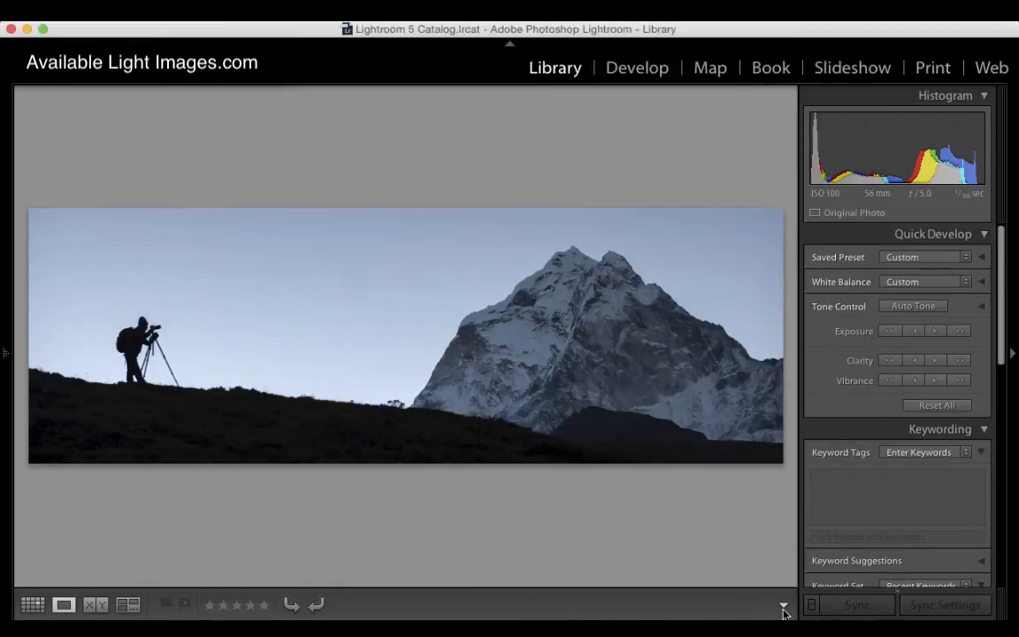